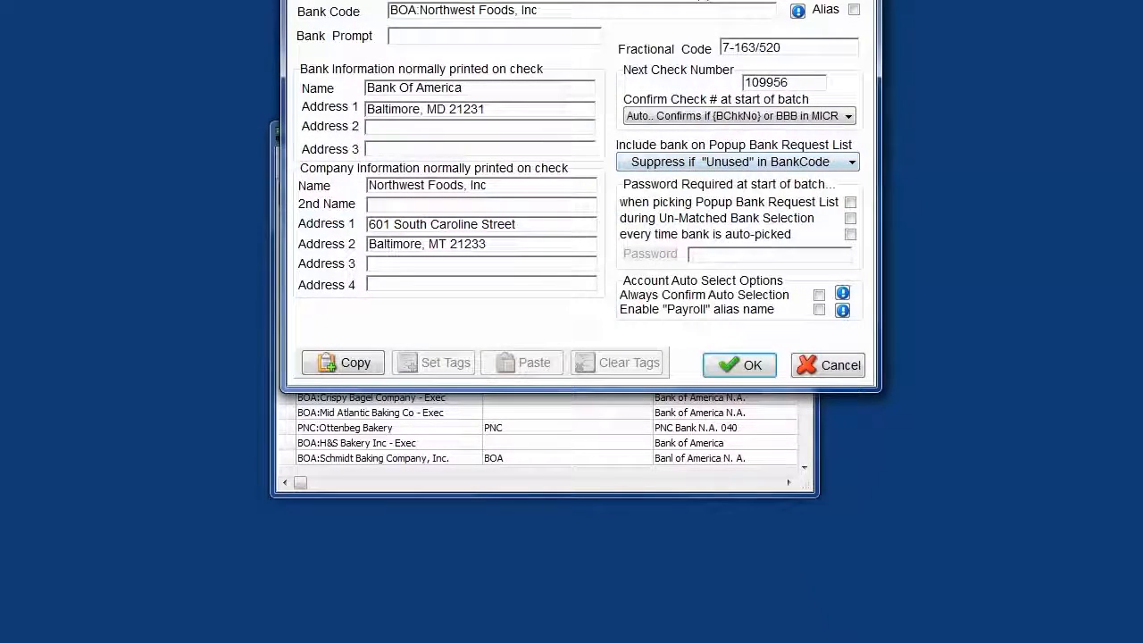
# - Prefill the bank's ACH definition from its Primary and MICR information and dismiss the information message
pyautogui.moveTo(694, 0); pyautogui.dragTo(668, 67)
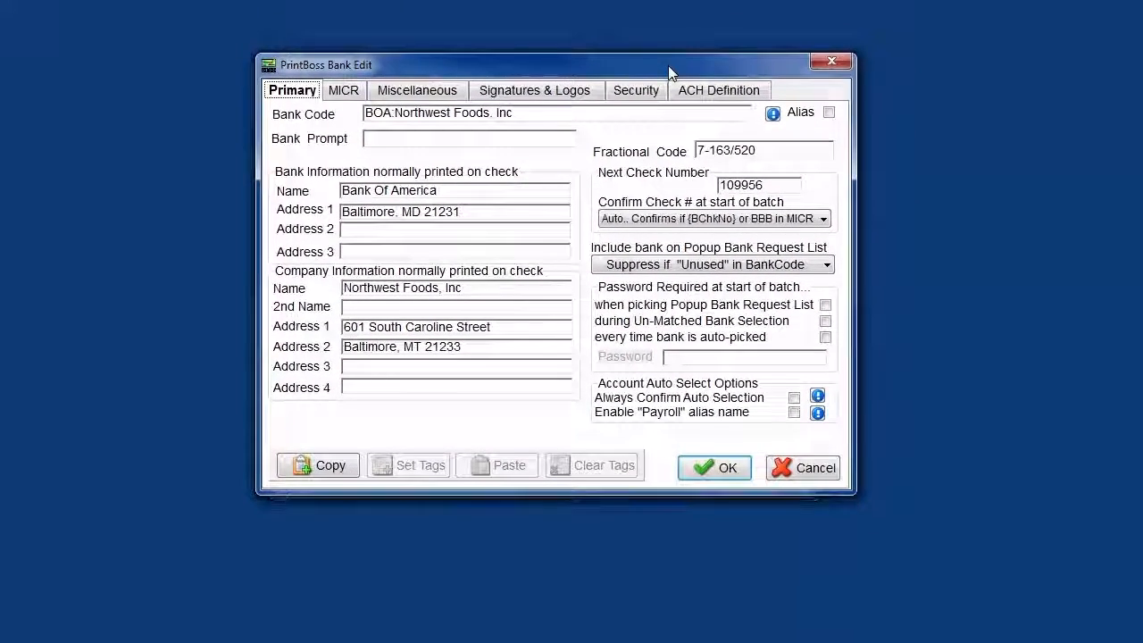
pyautogui.click(725, 93)
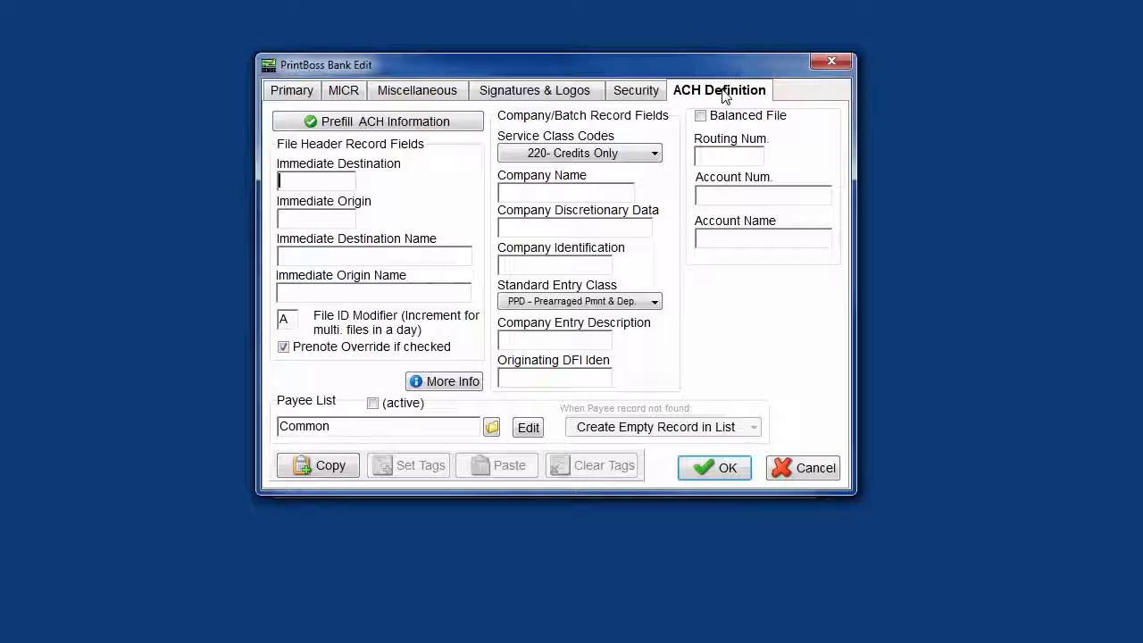
pyautogui.click(437, 126)
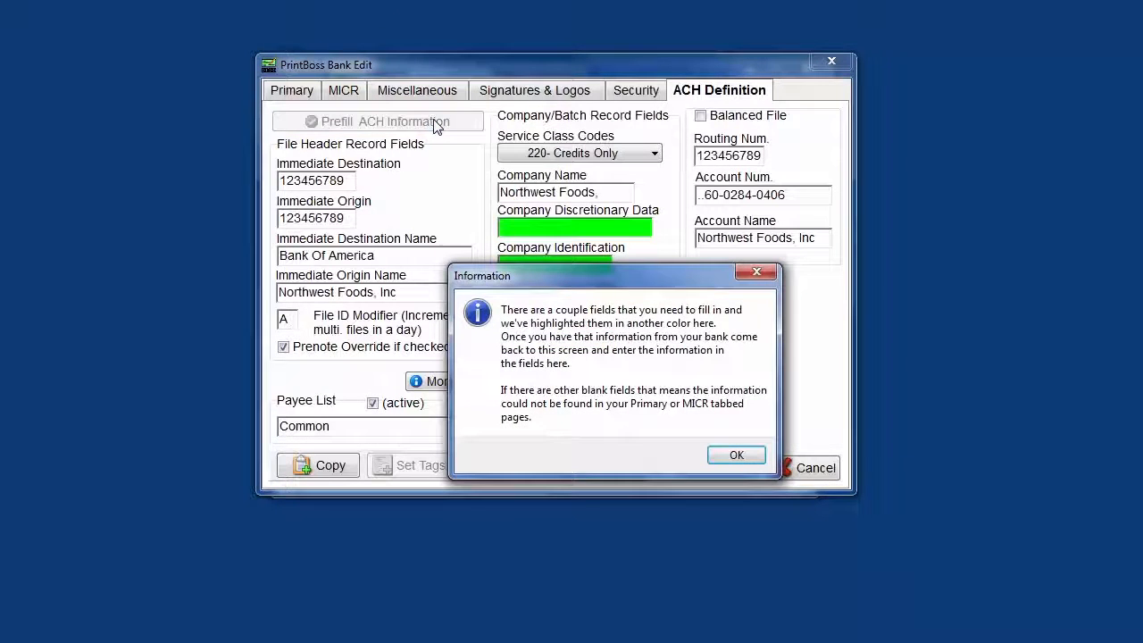
pyautogui.moveTo(591, 286); pyautogui.dragTo(822, 276)
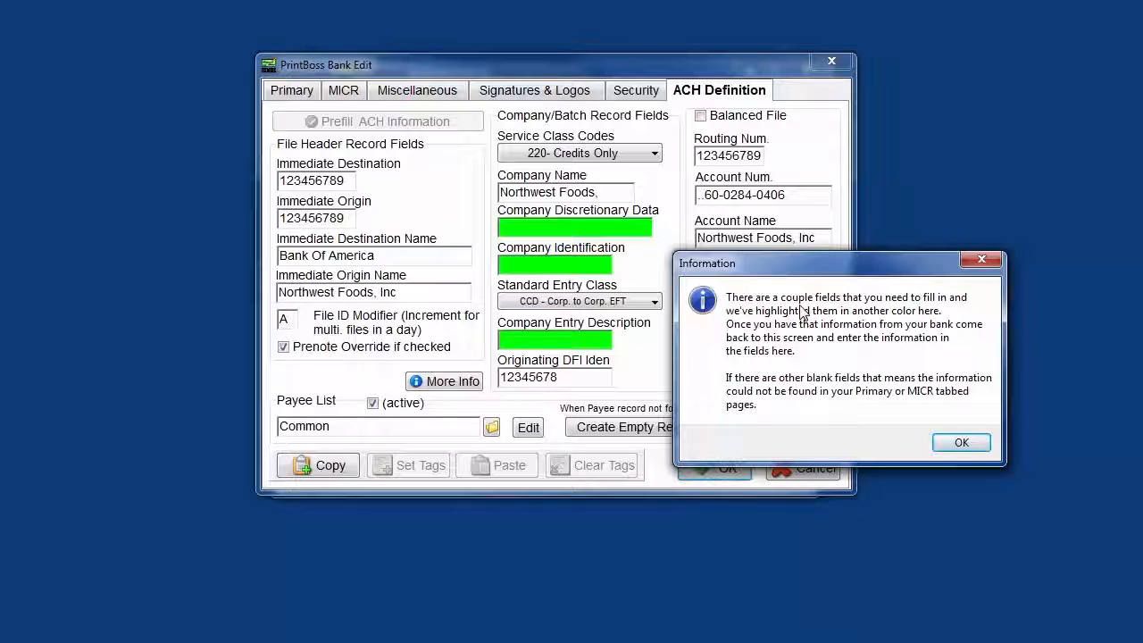
pyautogui.click(977, 452)
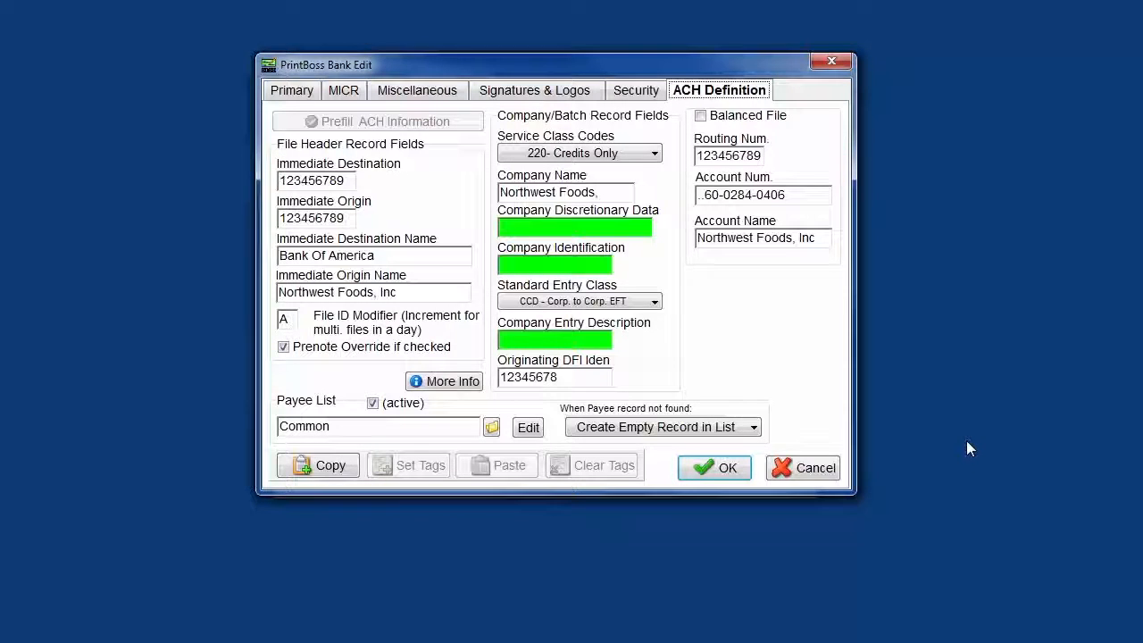
# - Review the immediate destination and origin fields of the file header record and turn off Prenote Override
pyautogui.moveTo(350, 181); pyautogui.dragTo(279, 181)
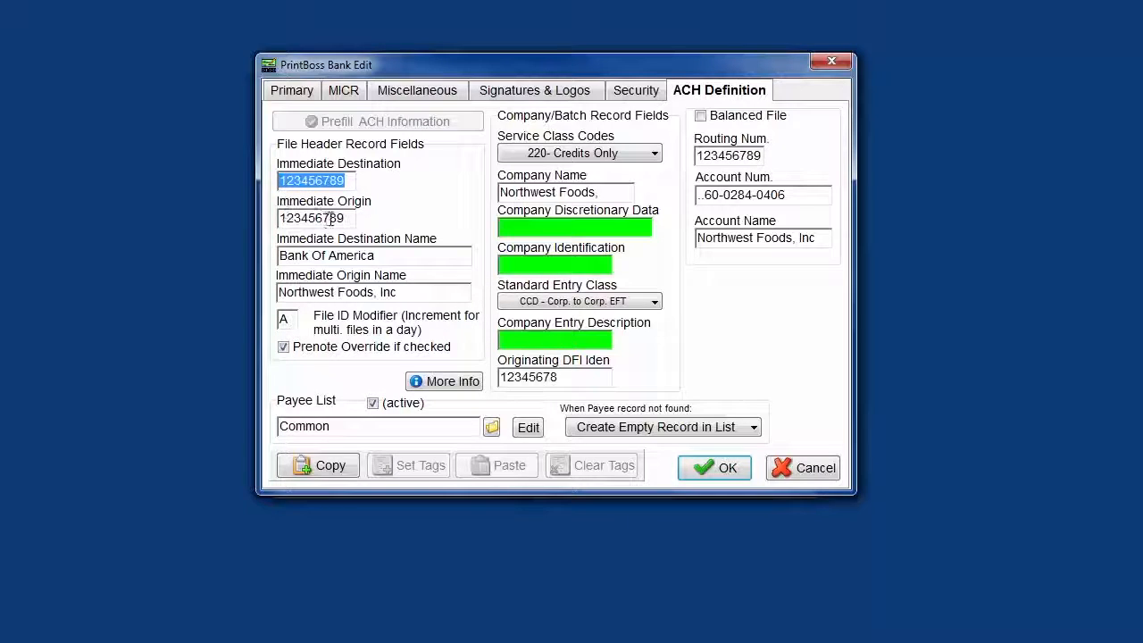
pyautogui.moveTo(344, 218); pyautogui.dragTo(280, 218)
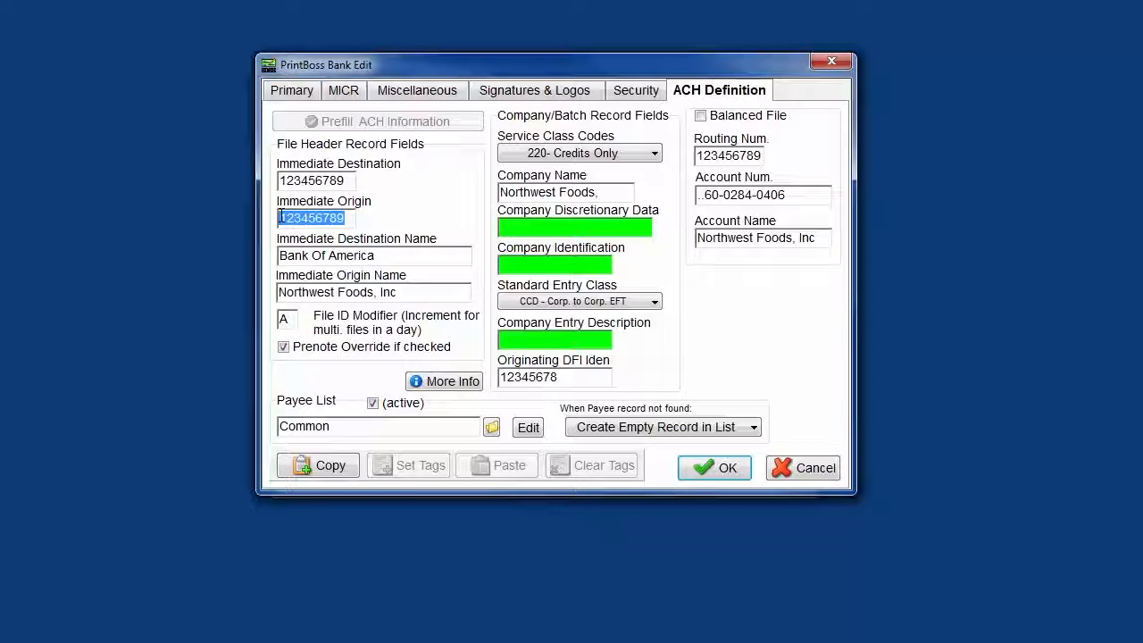
pyautogui.moveTo(375, 255); pyautogui.dragTo(280, 256)
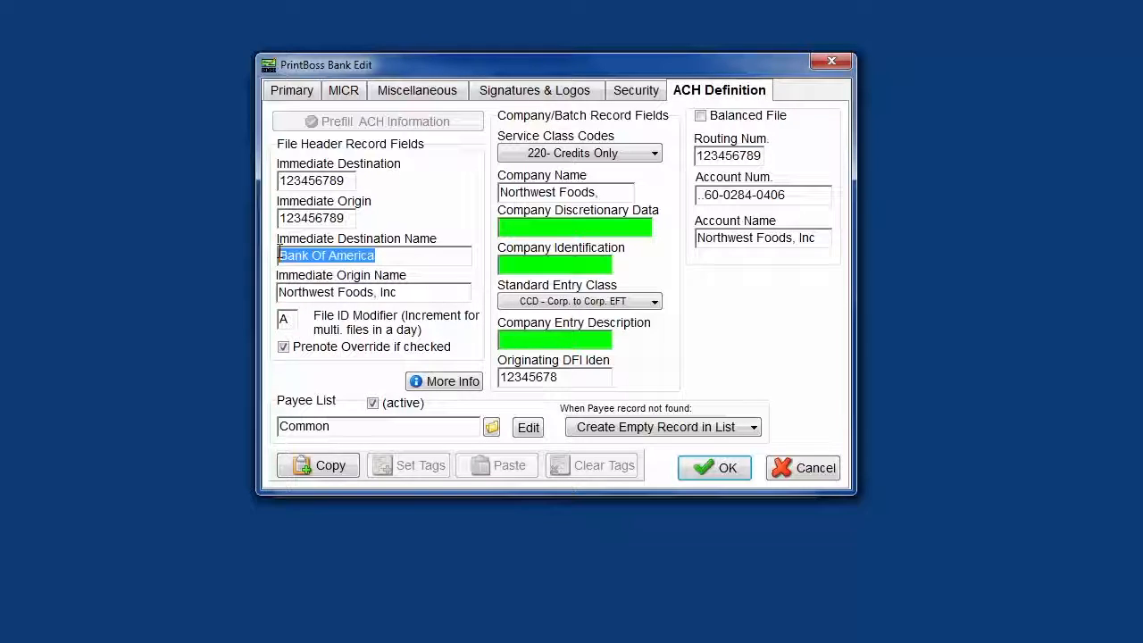
pyautogui.doubleClick(391, 292)
pyautogui.moveTo(391, 292); pyautogui.dragTo(278, 291)
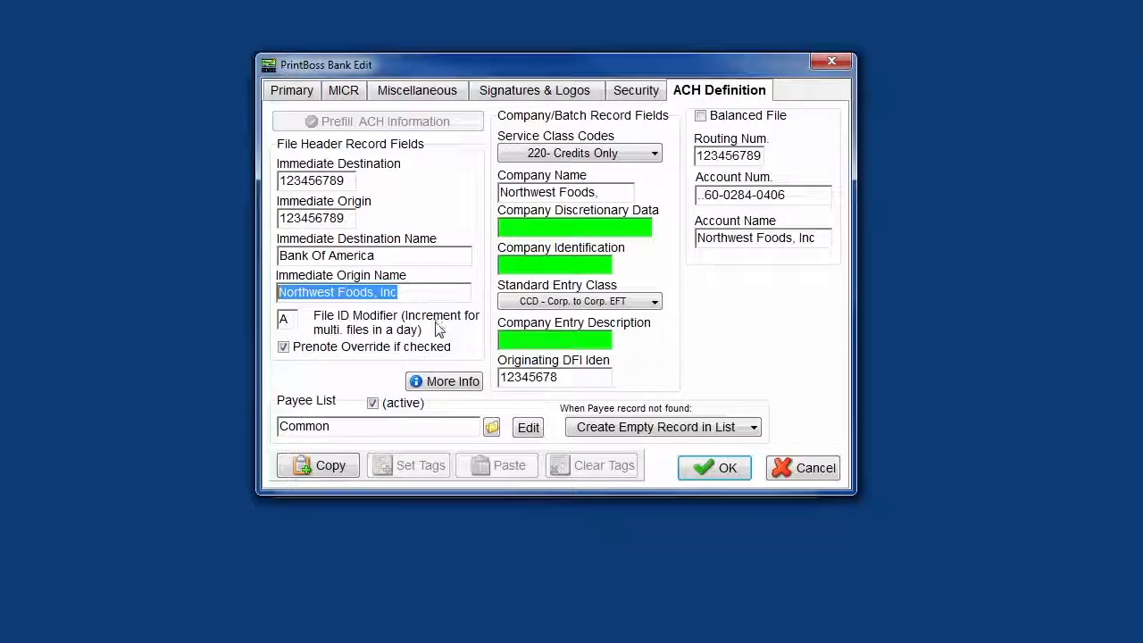
pyautogui.press('Tab')
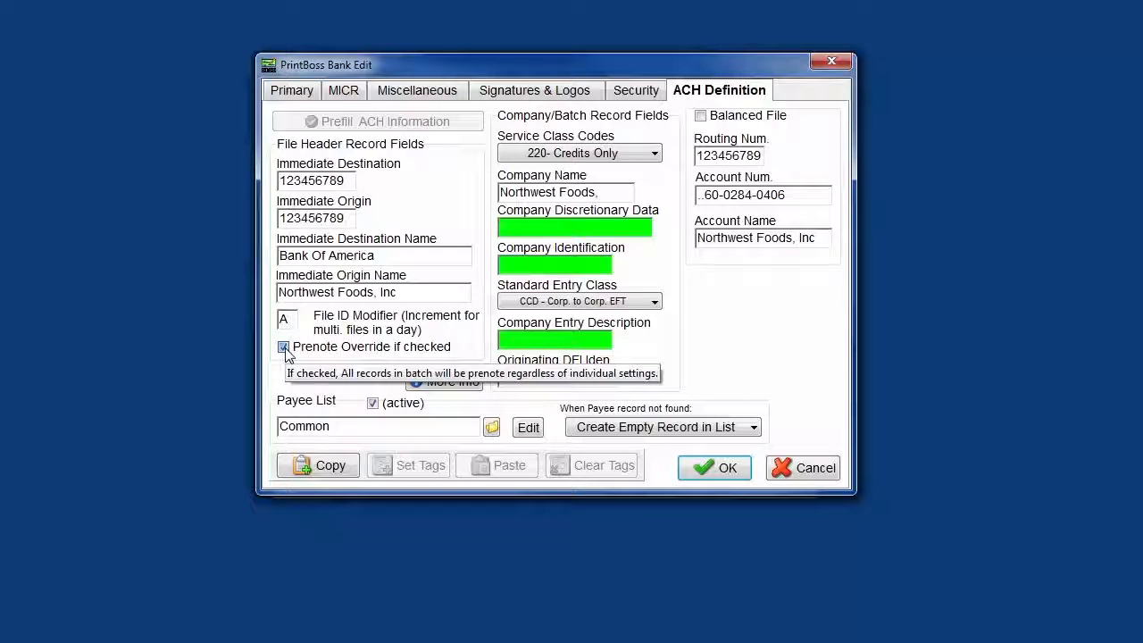
pyautogui.click(285, 352)
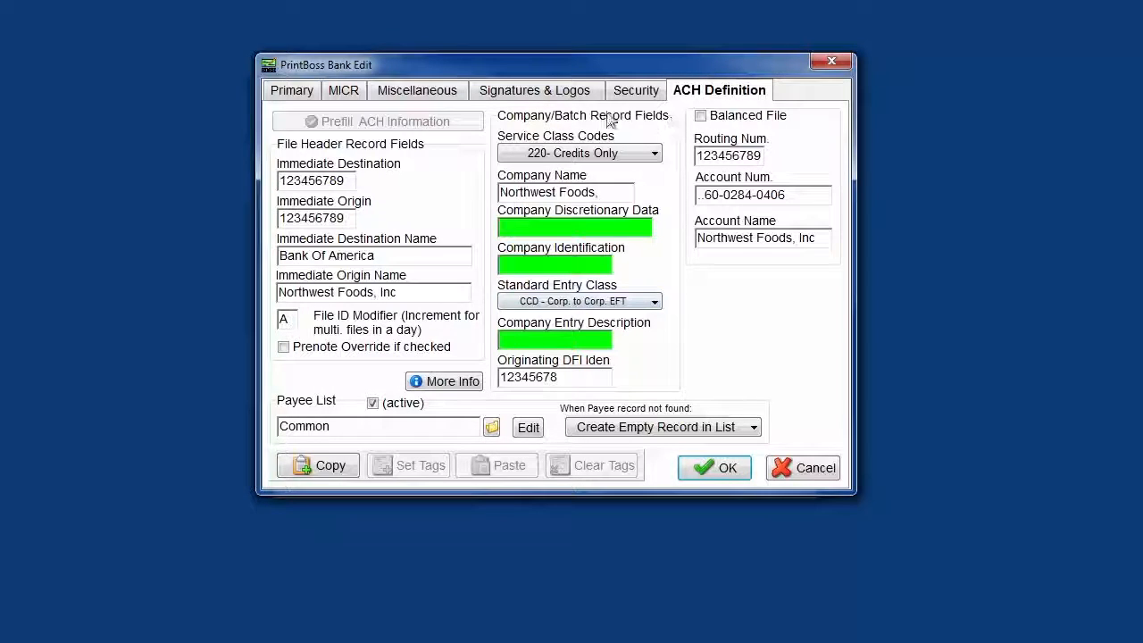
# - Examine the company/batch record fields, from service class codes and company name through standard entry class and company entry description
pyautogui.click(655, 155)
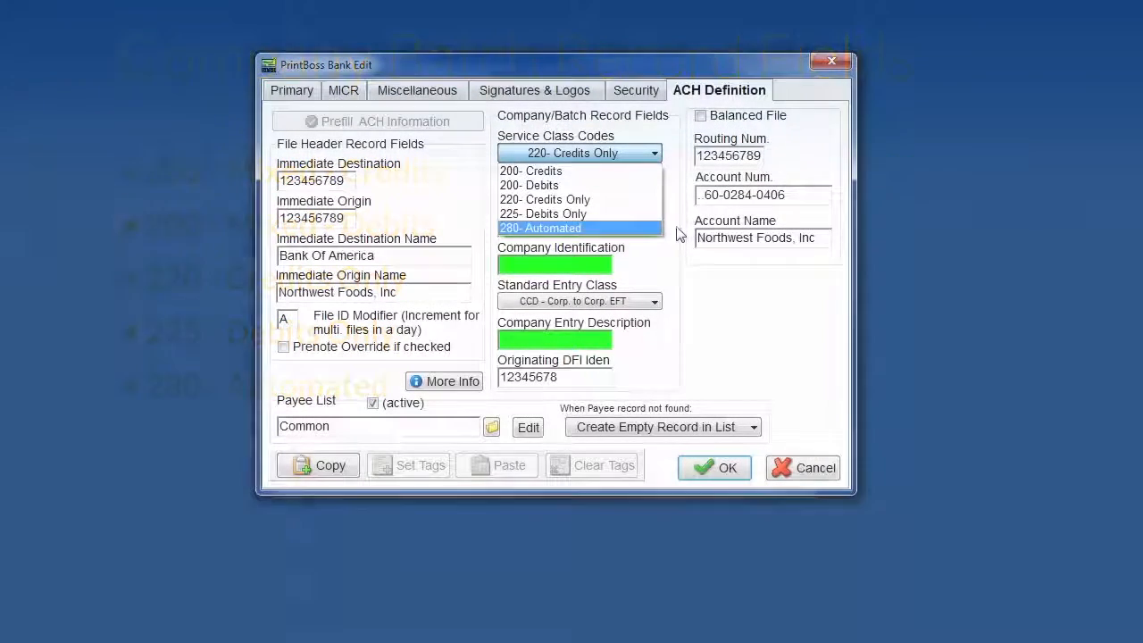
pyautogui.click(676, 234)
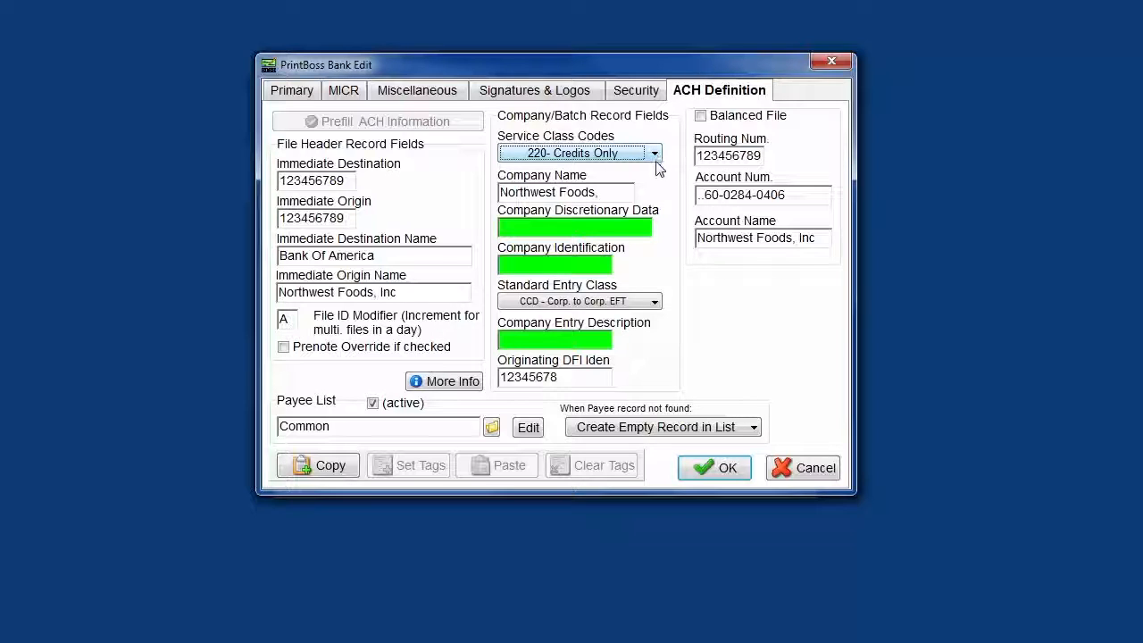
pyautogui.moveTo(621, 191); pyautogui.dragTo(500, 192)
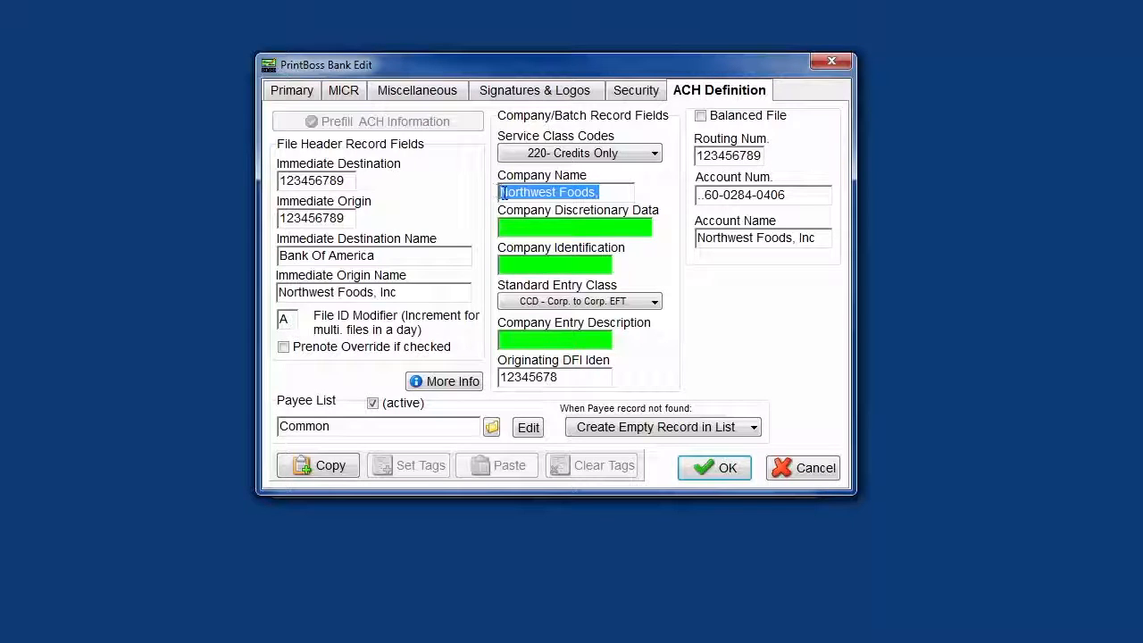
pyautogui.click(634, 228)
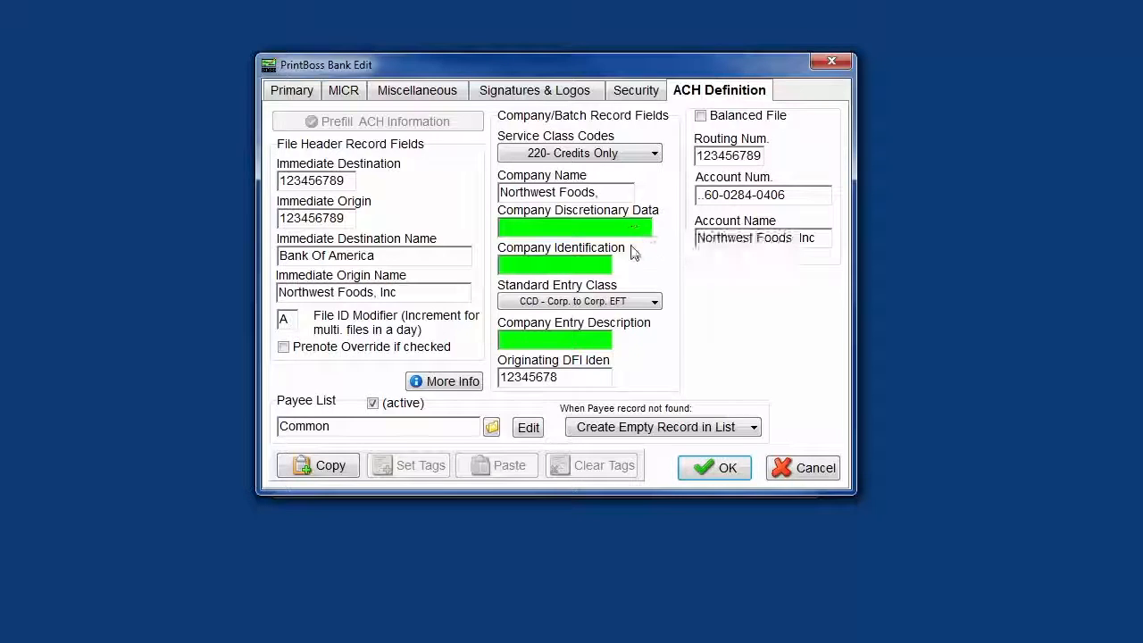
pyautogui.click(610, 264)
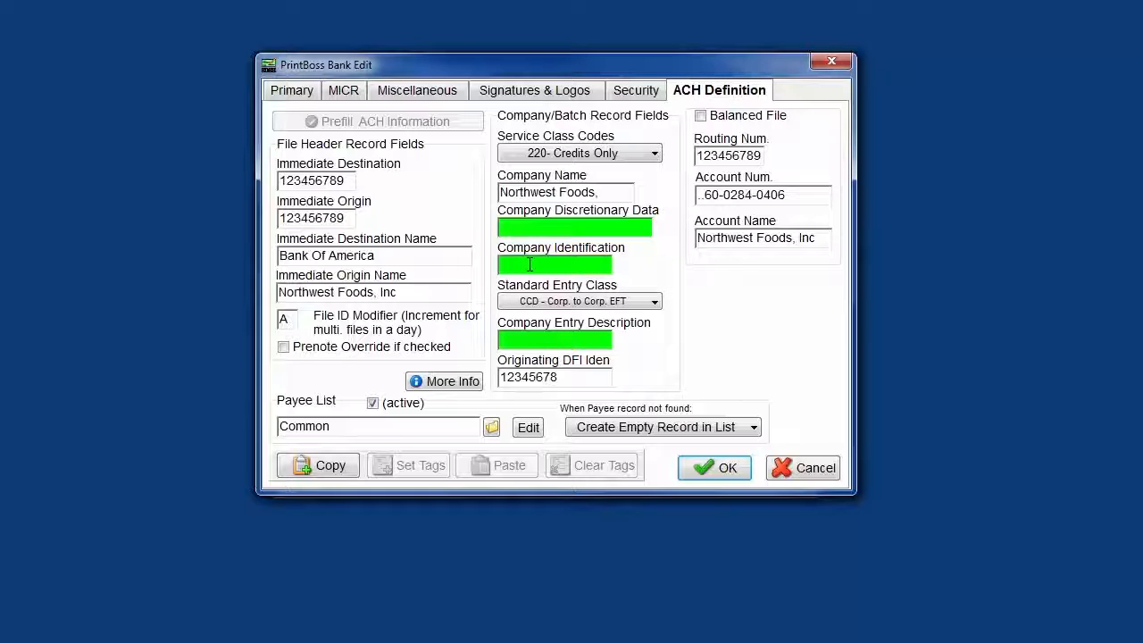
pyautogui.click(655, 304)
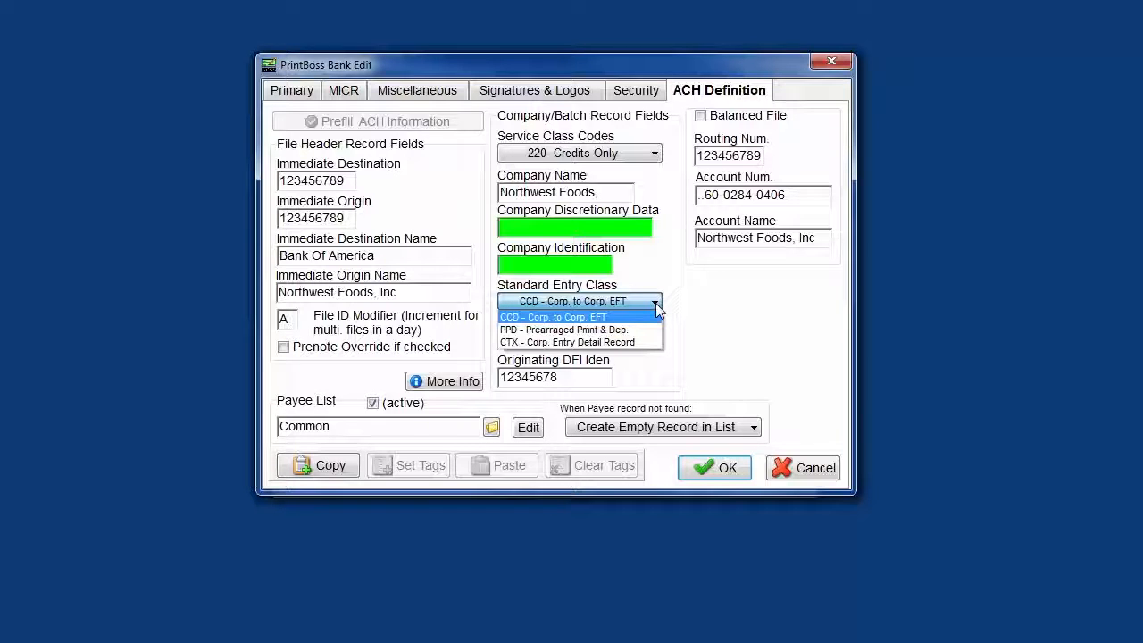
pyautogui.click(675, 347)
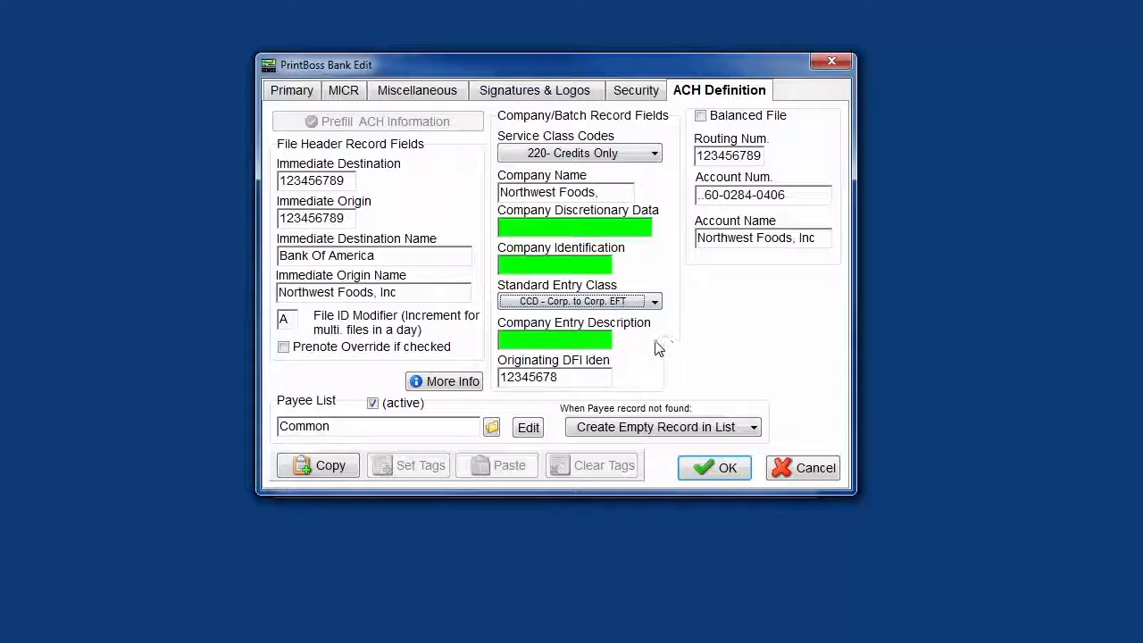
pyautogui.click(608, 340)
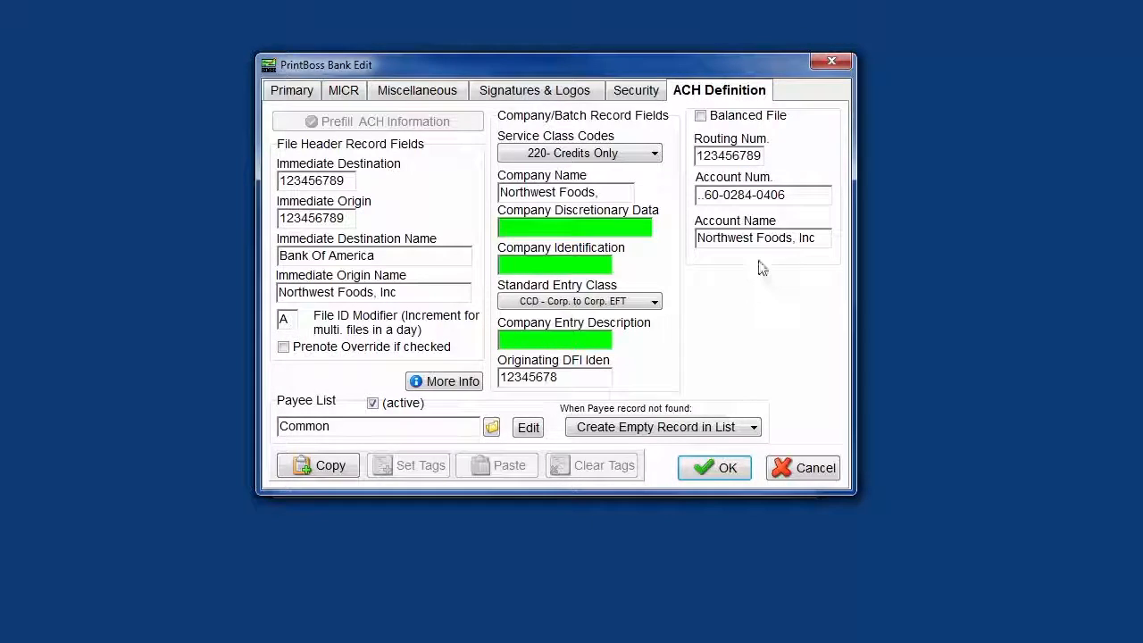
# - Enable Balanced File and check its routing number, account number and account name
pyautogui.click(701, 116)
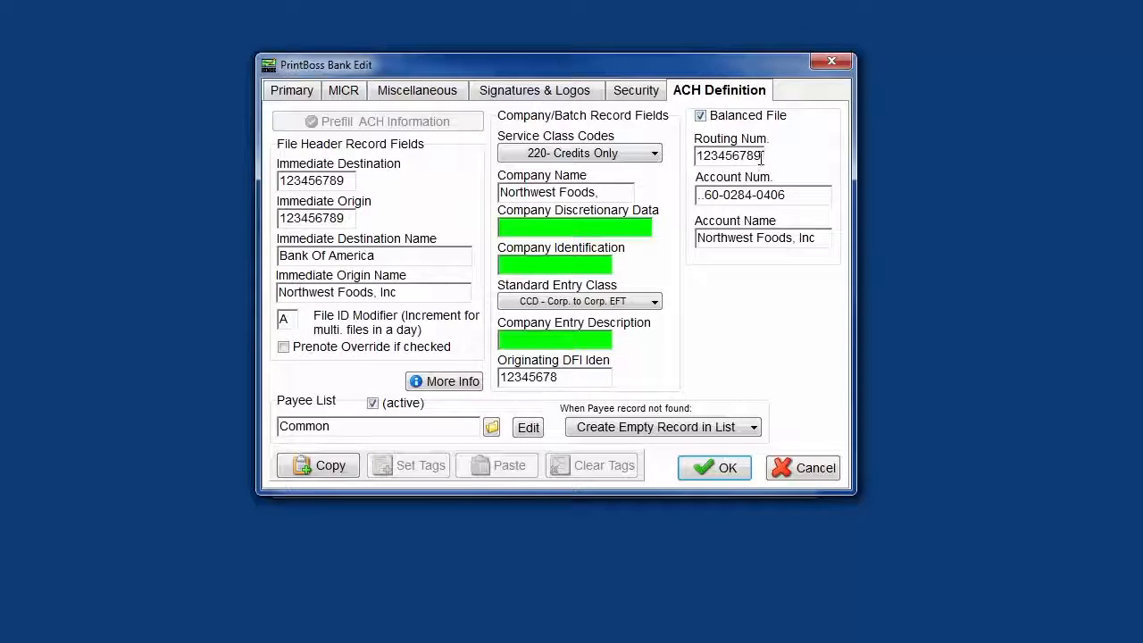
pyautogui.moveTo(764, 157); pyautogui.dragTo(700, 153)
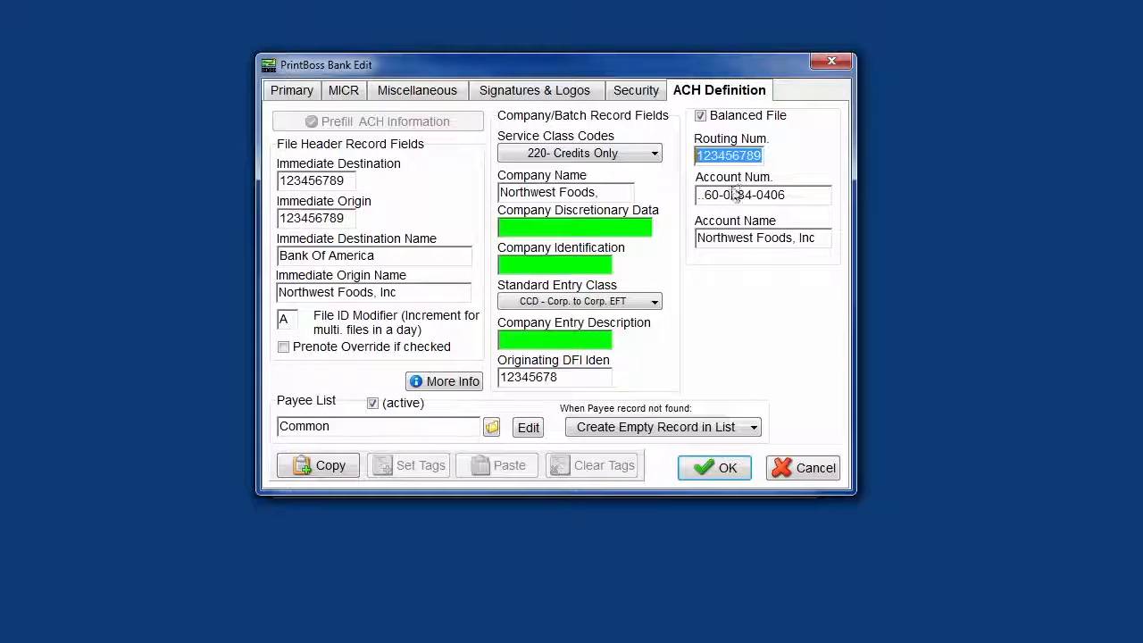
pyautogui.click(804, 198)
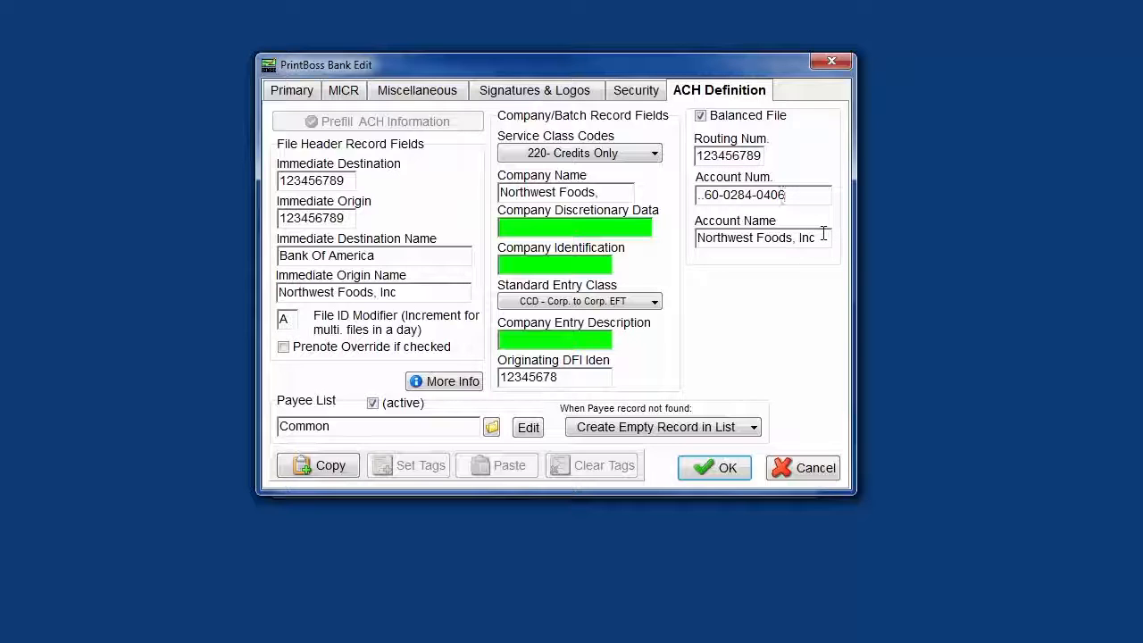
pyautogui.moveTo(812, 236); pyautogui.dragTo(715, 235)
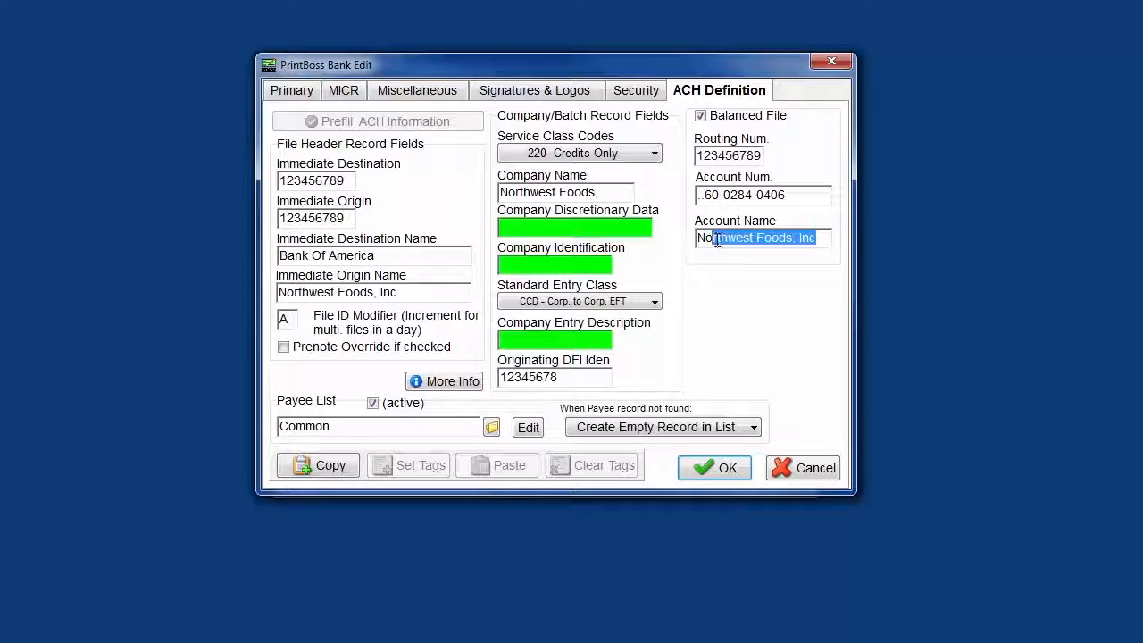
pyautogui.click(712, 237)
pyautogui.moveTo(713, 237); pyautogui.dragTo(697, 237)
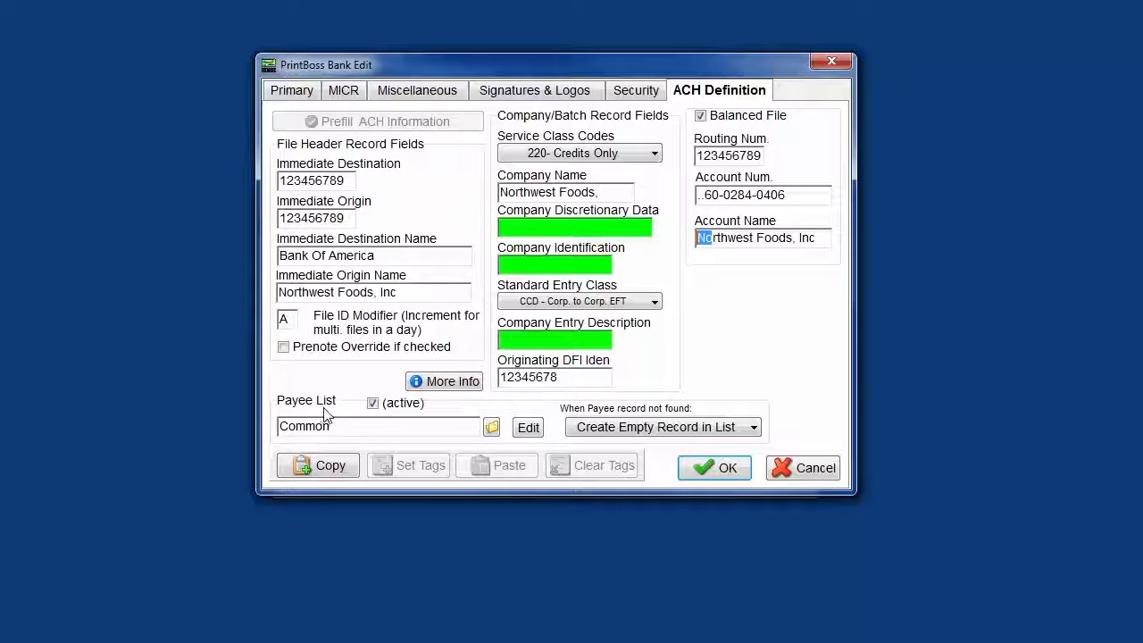
pyautogui.click(716, 242)
# - Choose Common.Pay as the payee list file and view the list's records
pyautogui.click(492, 429)
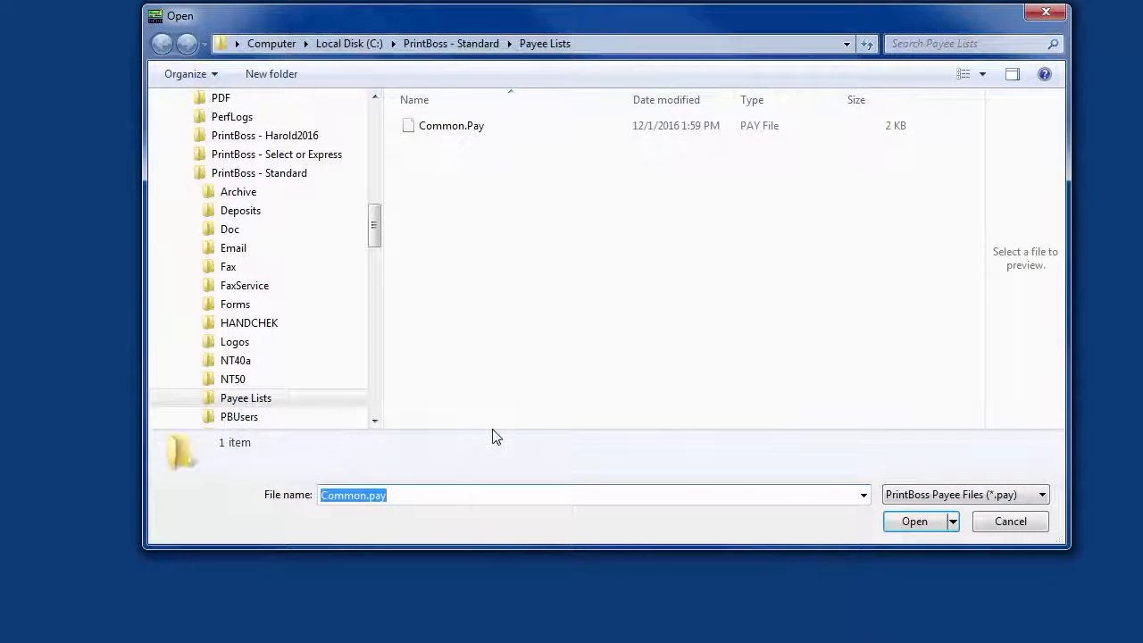
pyautogui.click(424, 133)
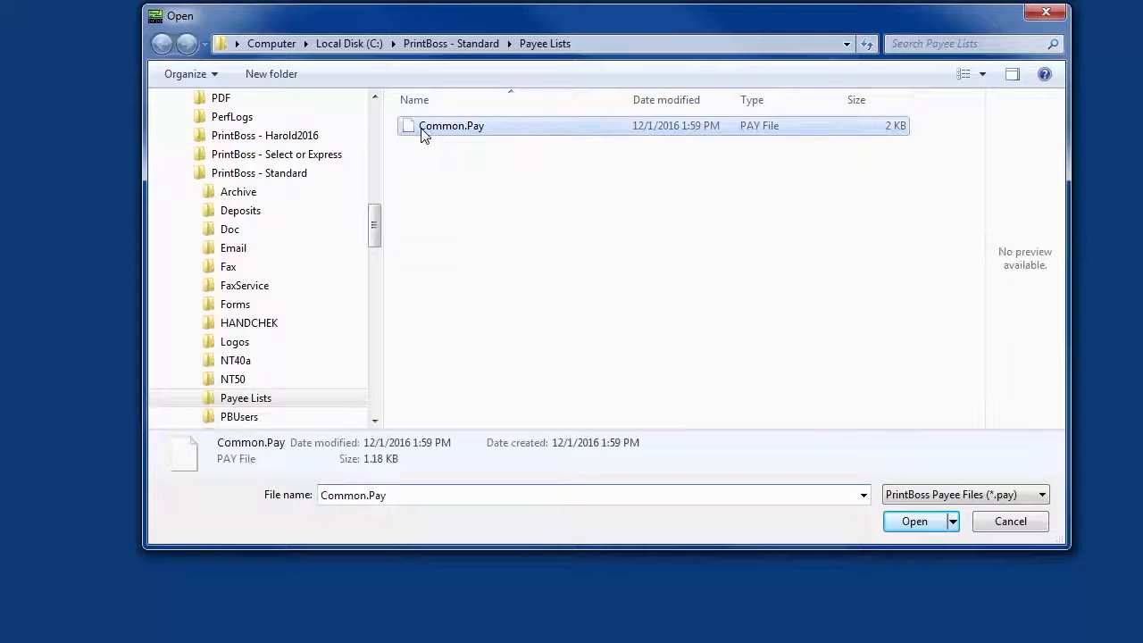
pyautogui.doubleClick(423, 133)
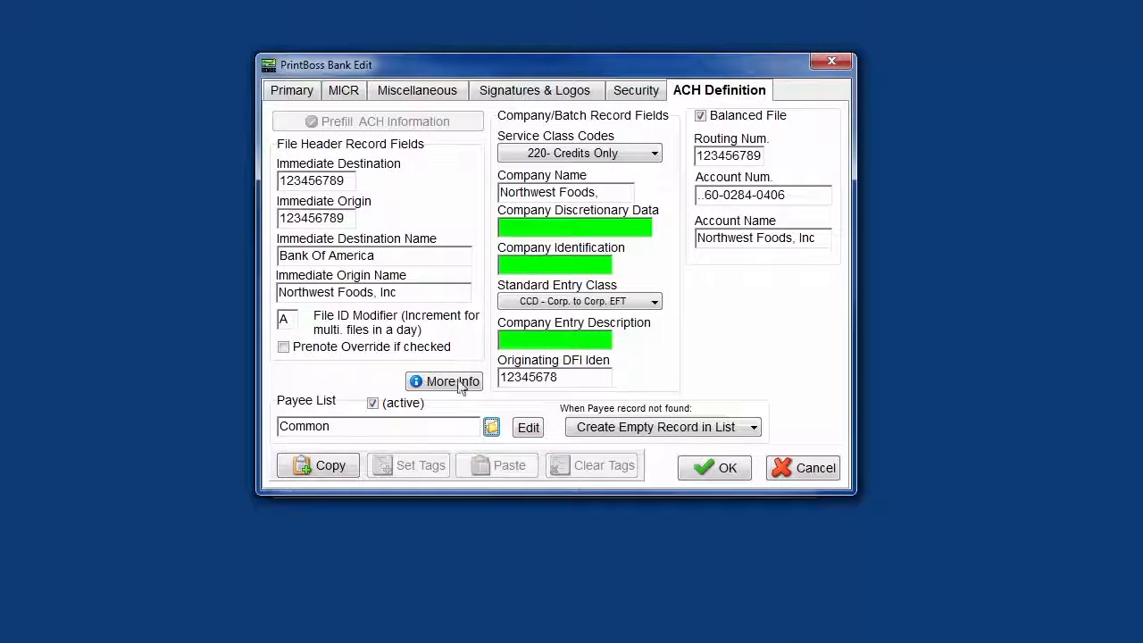
pyautogui.click(533, 430)
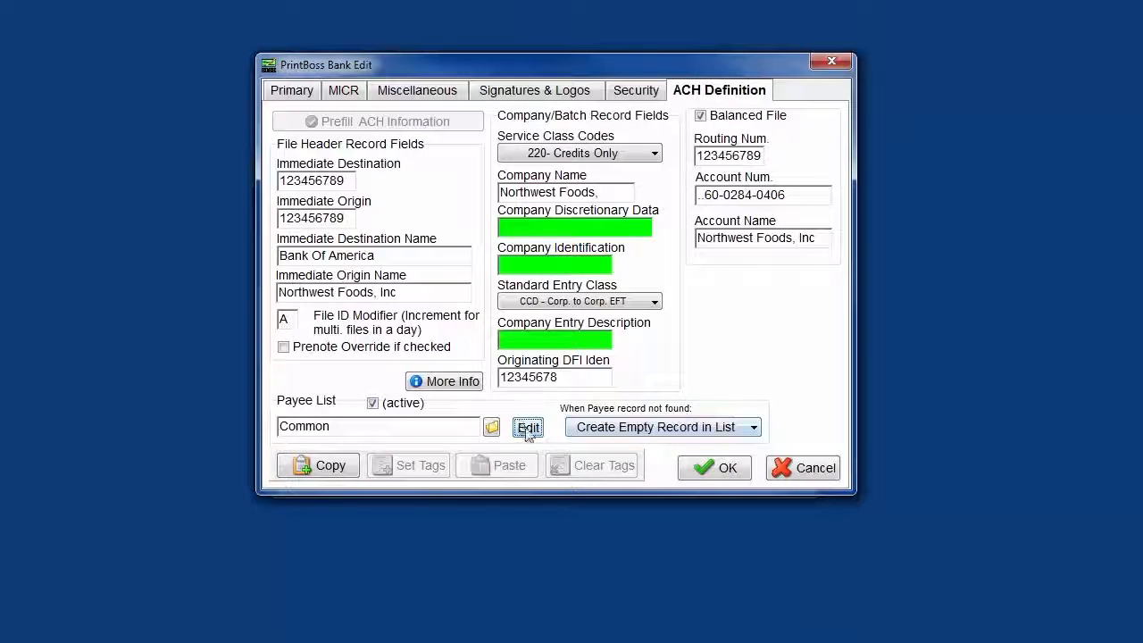
pyautogui.moveTo(750, 56); pyautogui.dragTo(717, 133)
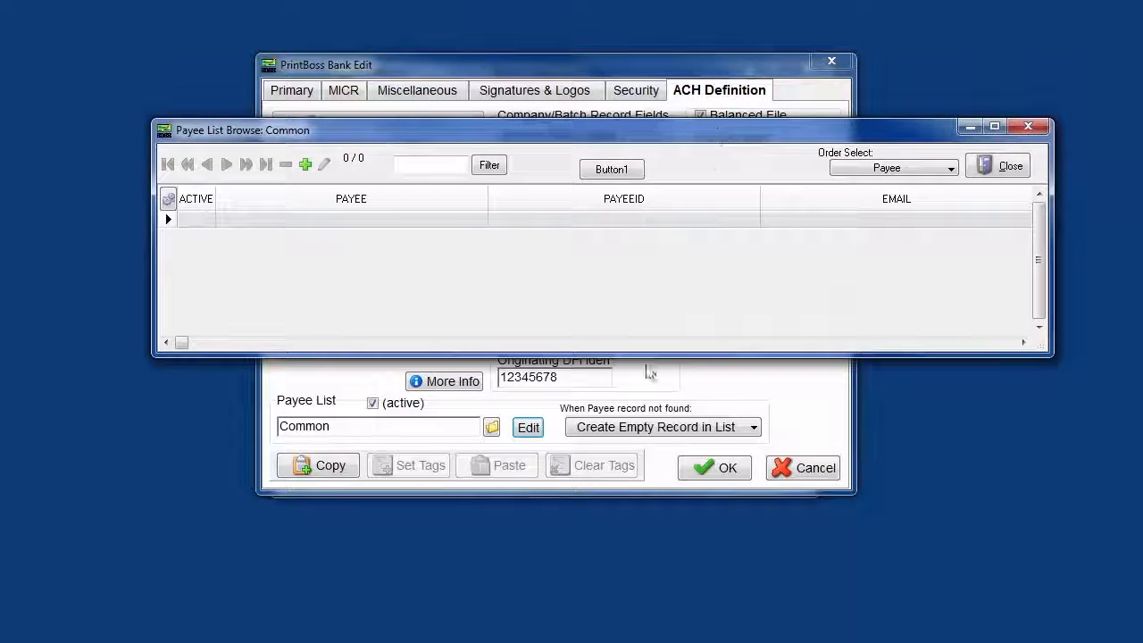
pyautogui.click(1010, 165)
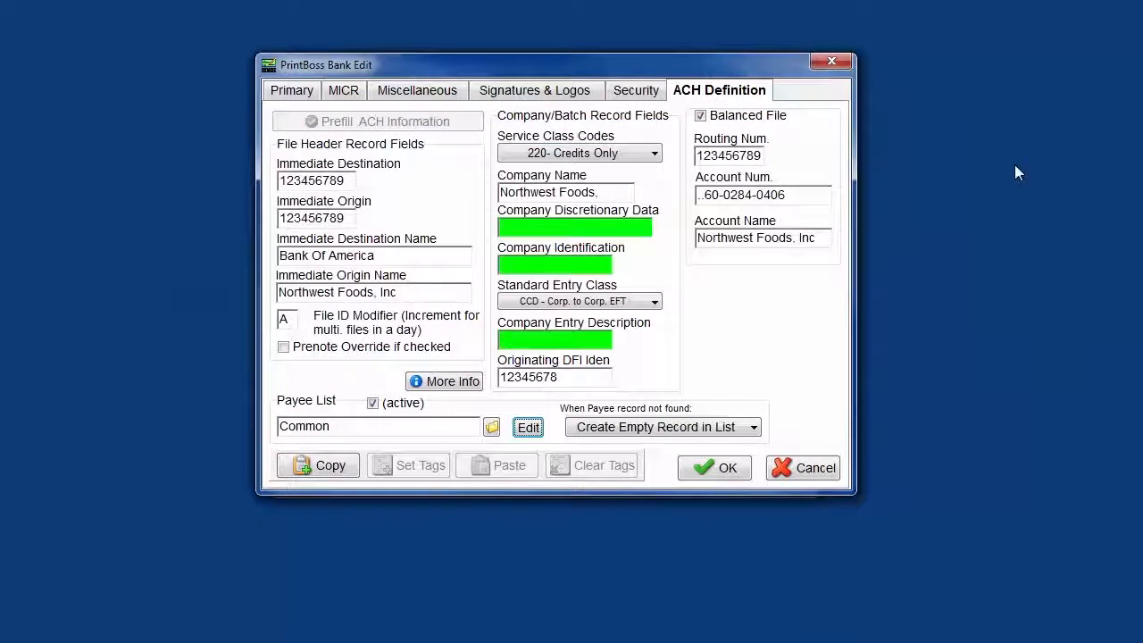
# - Keep the payee list active and set the handling of payee records not found to Alert with option to Add/Ignore
pyautogui.click(755, 428)
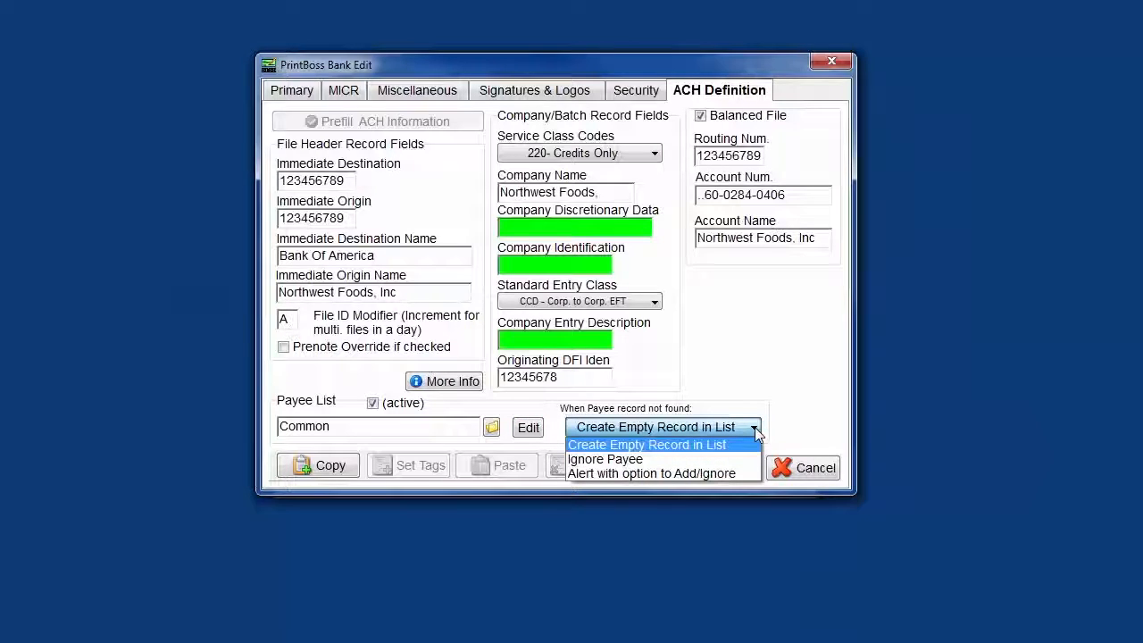
pyautogui.click(775, 402)
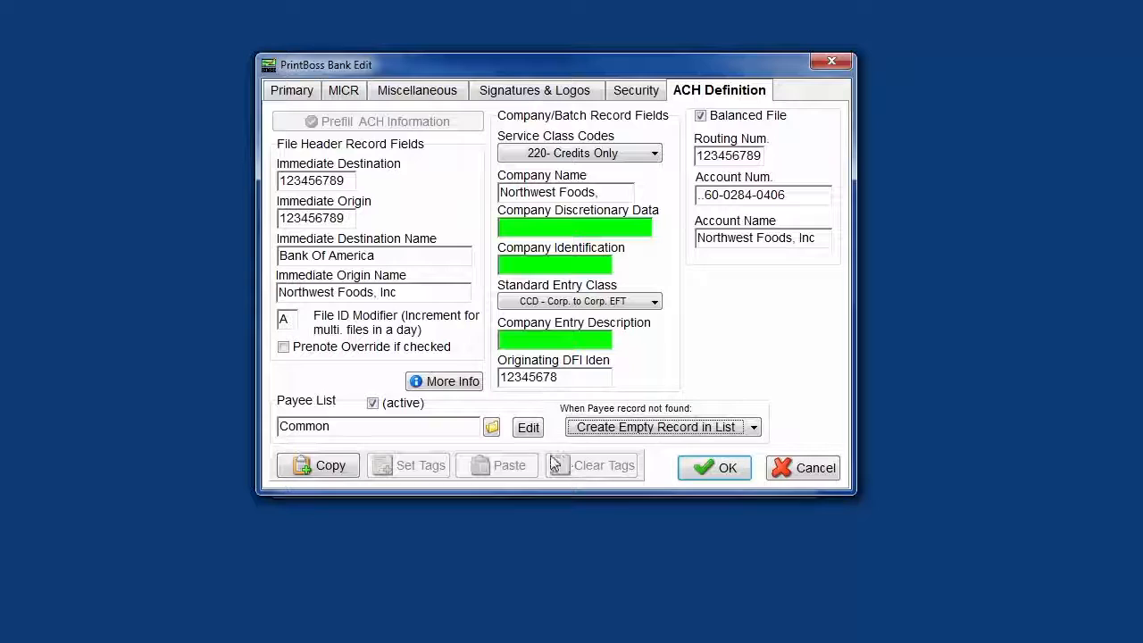
pyautogui.click(374, 405)
pyautogui.click(374, 404)
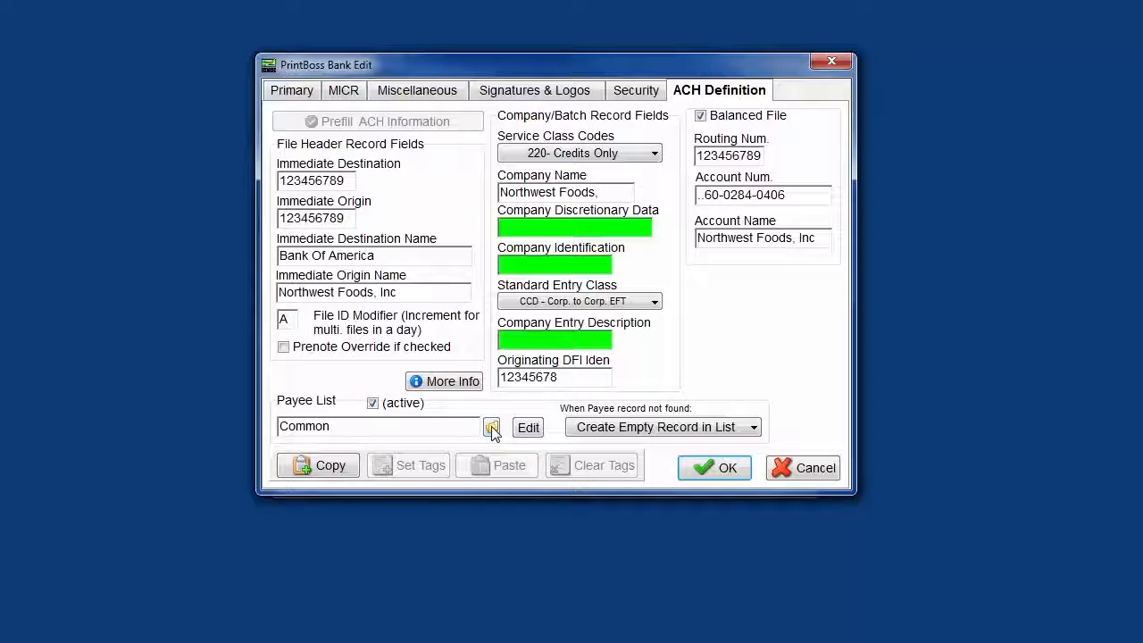
pyautogui.click(755, 428)
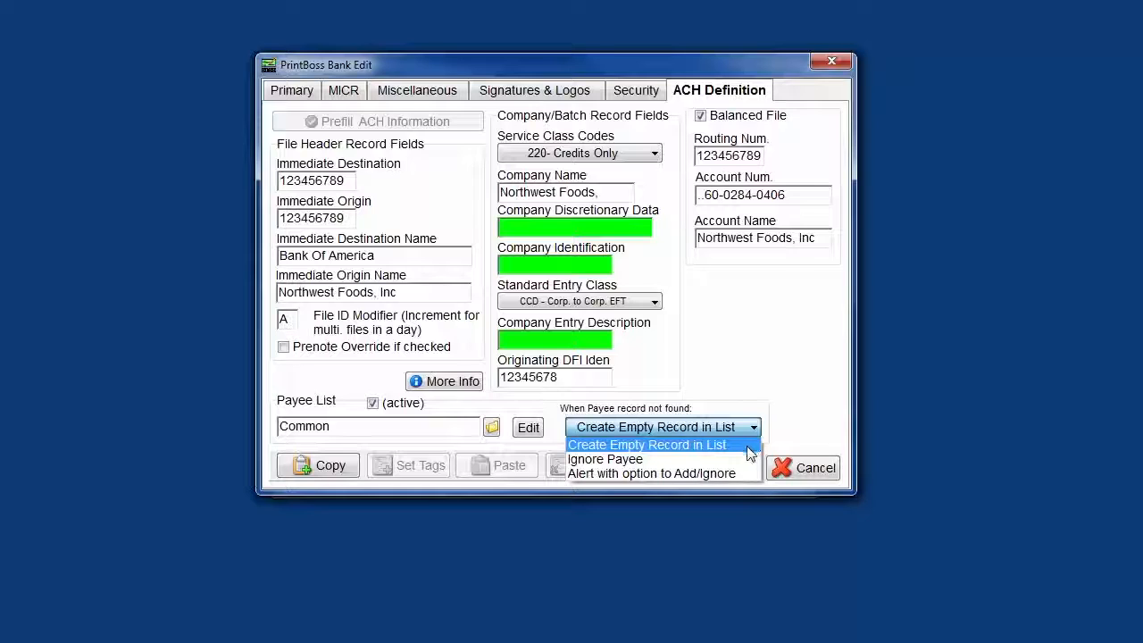
pyautogui.click(636, 474)
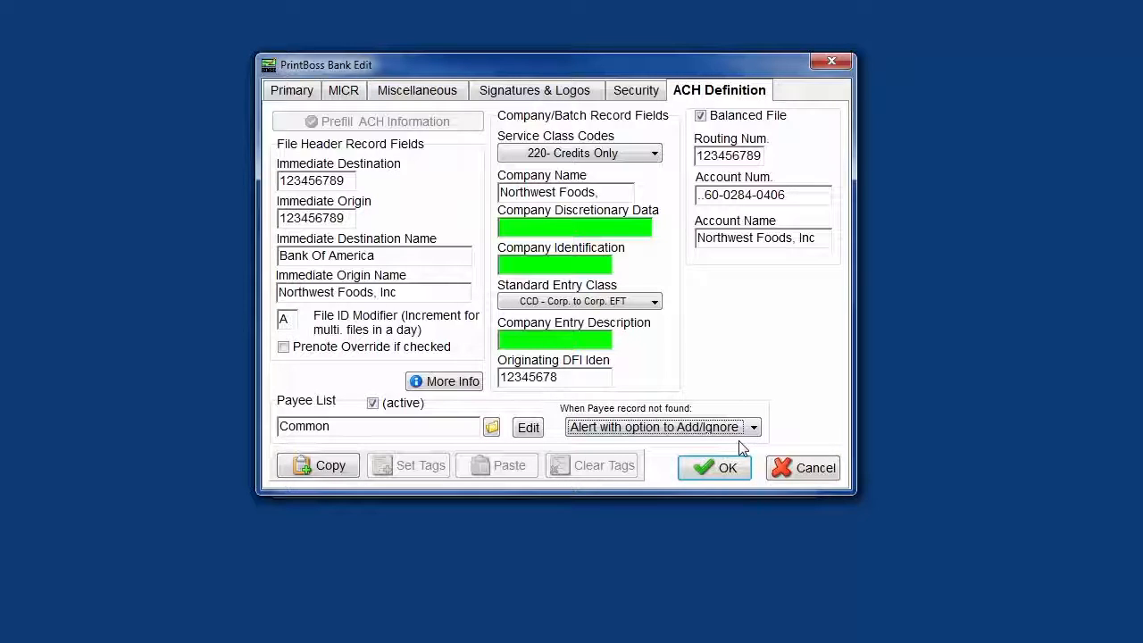
# - View the additional information about the required and optional ACH form fields
pyautogui.click(452, 387)
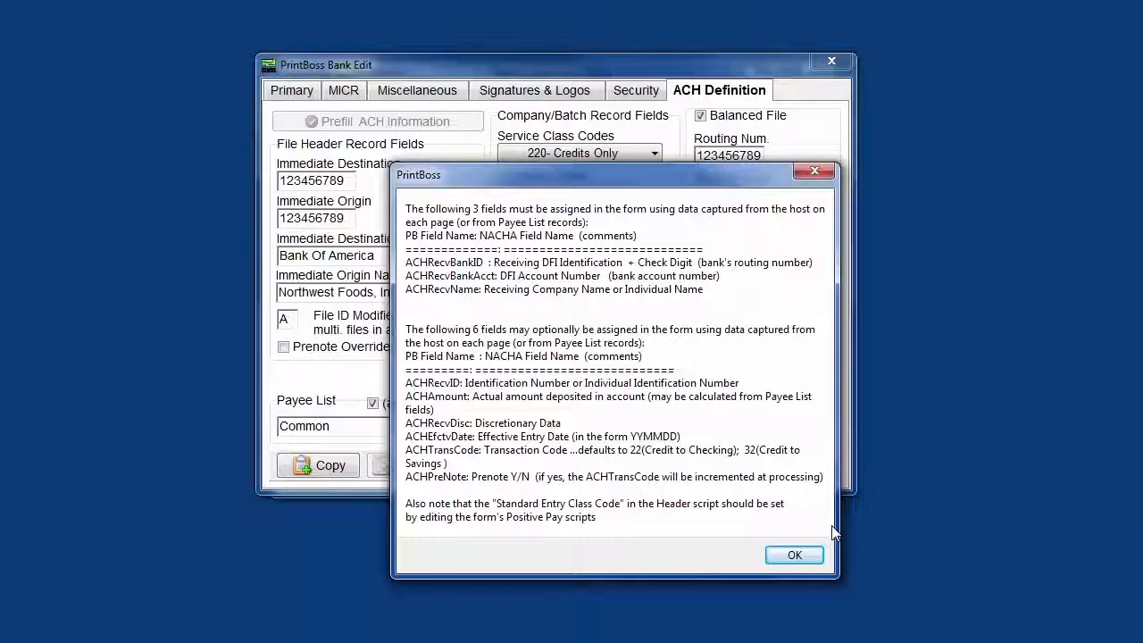
# - Close the ACH field information and leave the bank editor without saving, returning to the main window
pyautogui.click(794, 555)
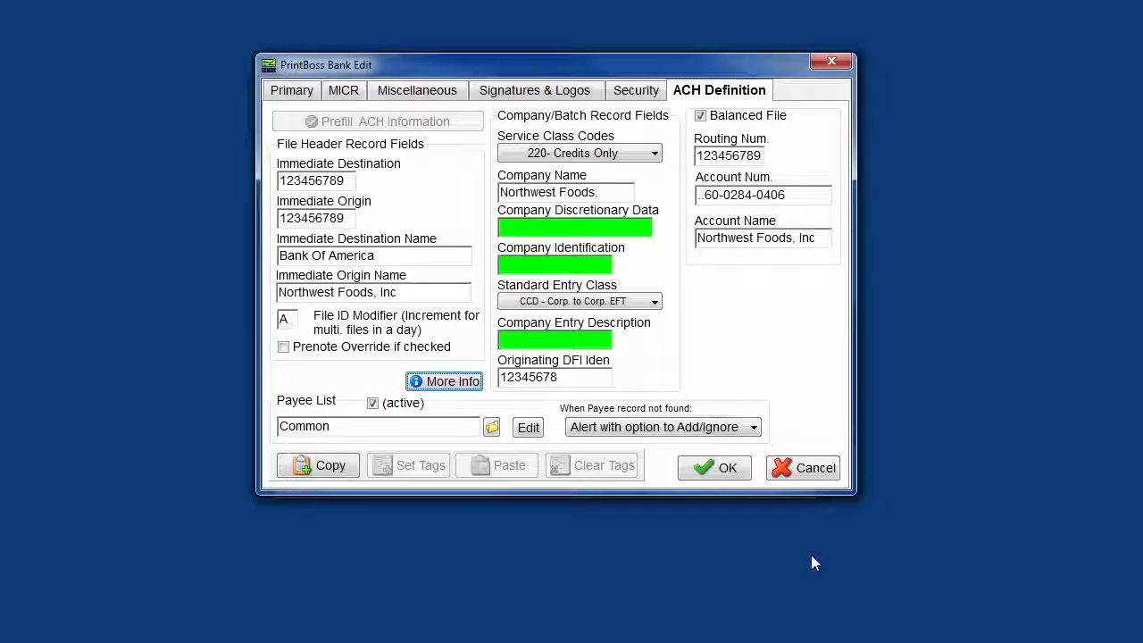
pyautogui.click(803, 480)
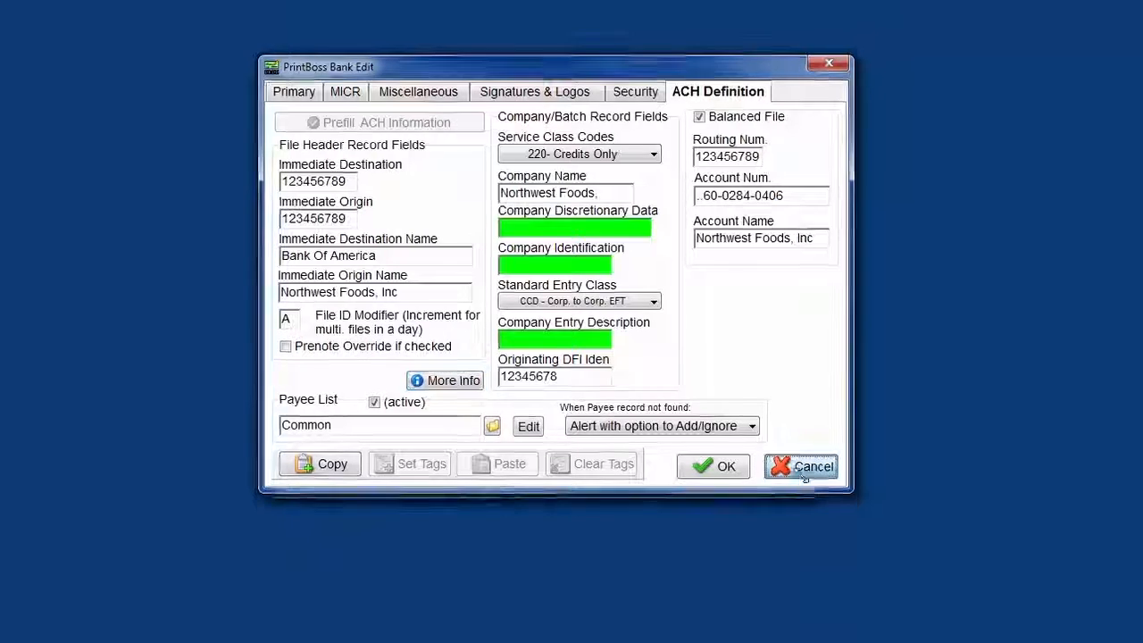
pyautogui.click(792, 163)
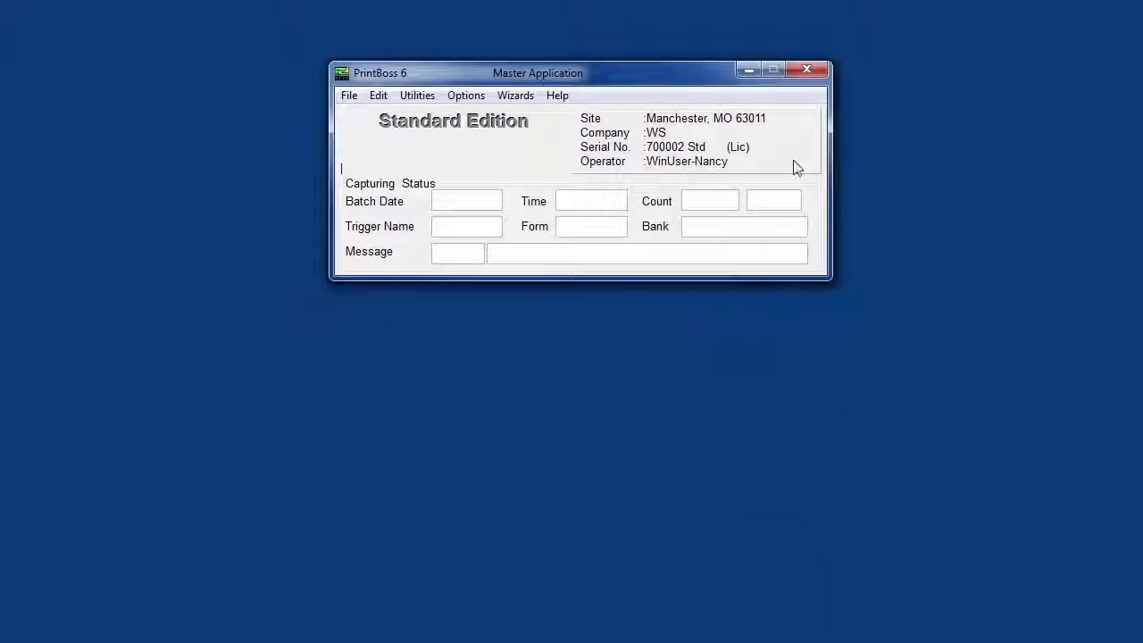
# - Create a new payee list named Employee Payee List
pyautogui.click(379, 98)
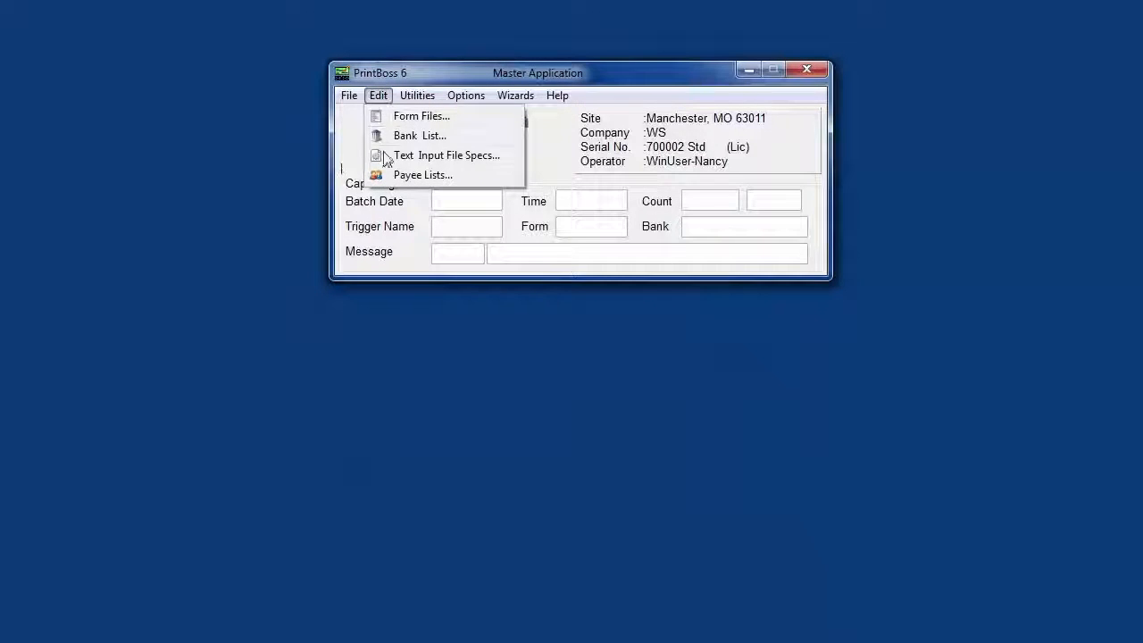
pyautogui.click(398, 176)
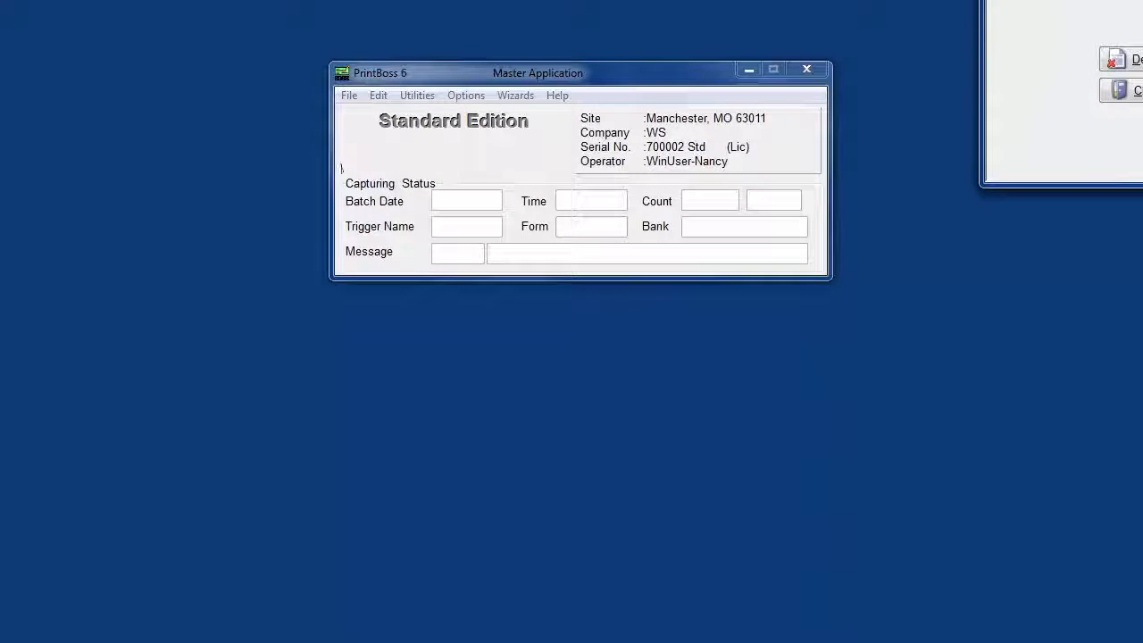
pyautogui.moveTo(1075, 0); pyautogui.dragTo(504, 162)
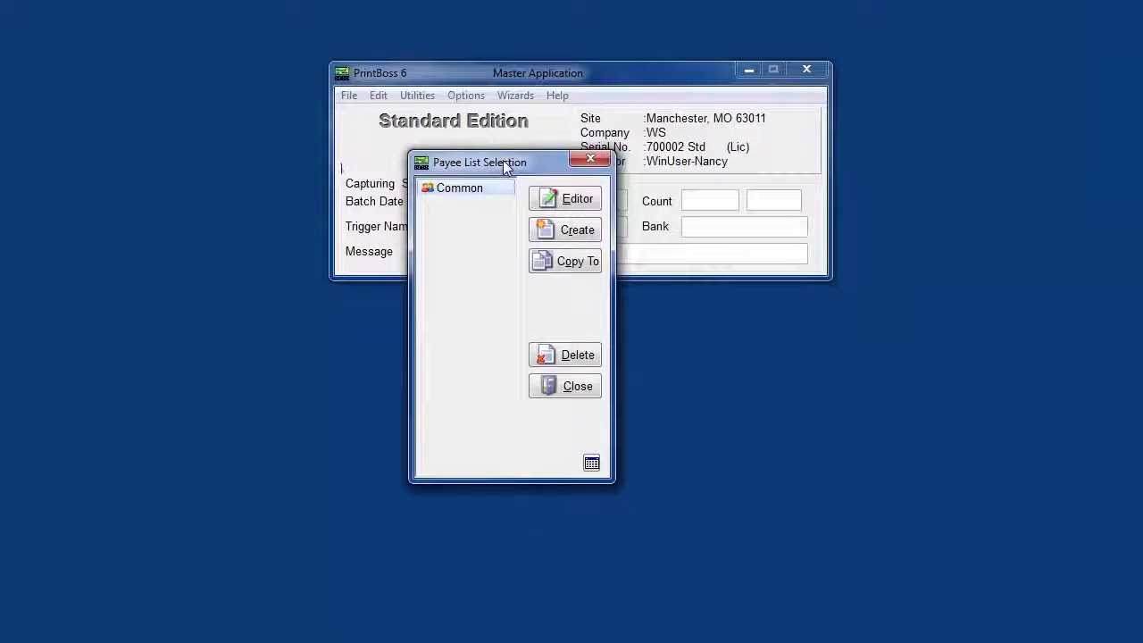
pyautogui.click(589, 229)
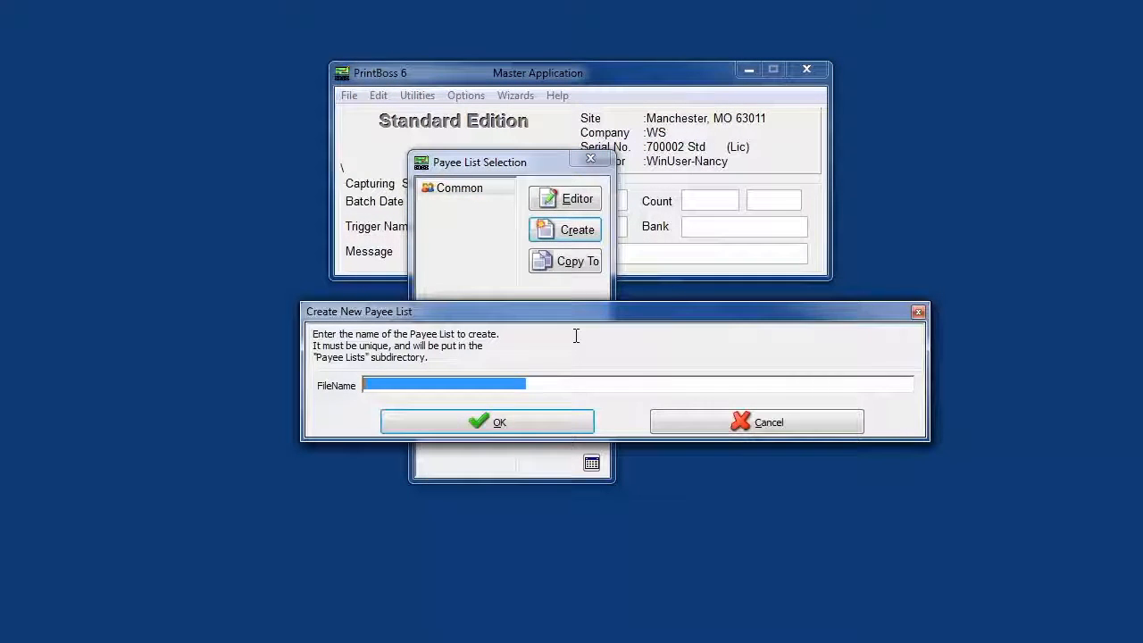
pyautogui.write('Emplo')
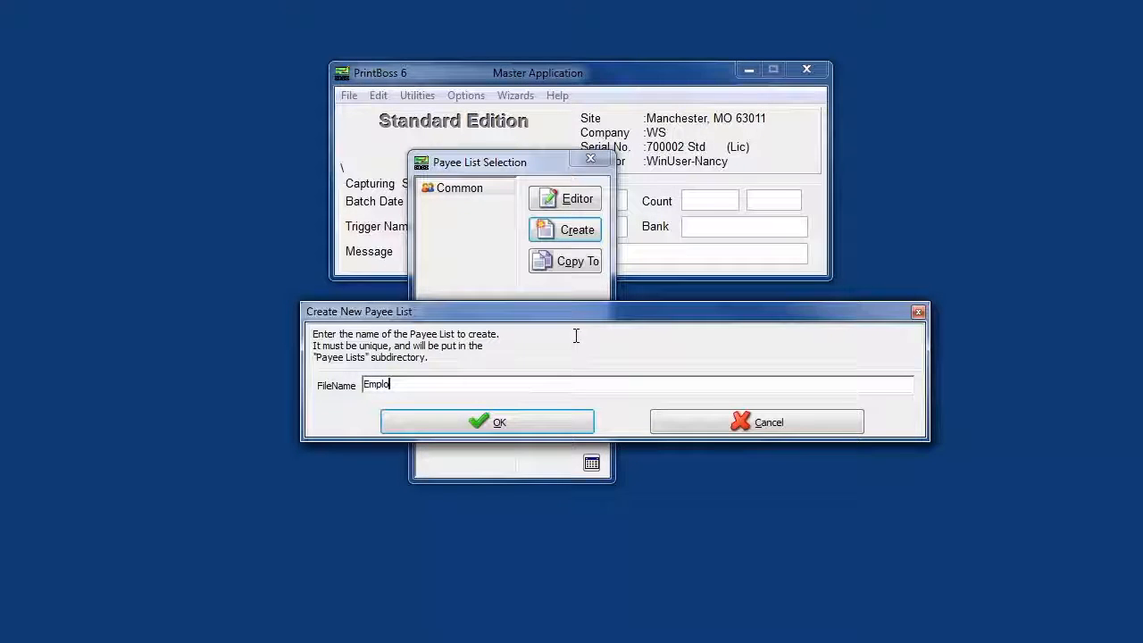
pyautogui.write('yee Payee')
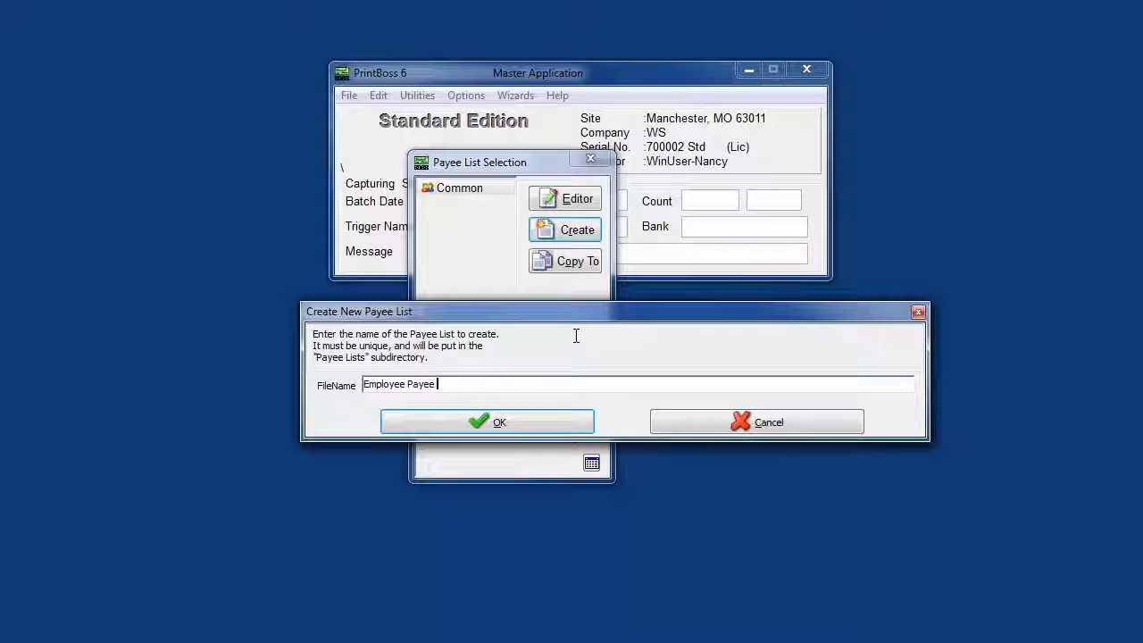
pyautogui.write(' List')
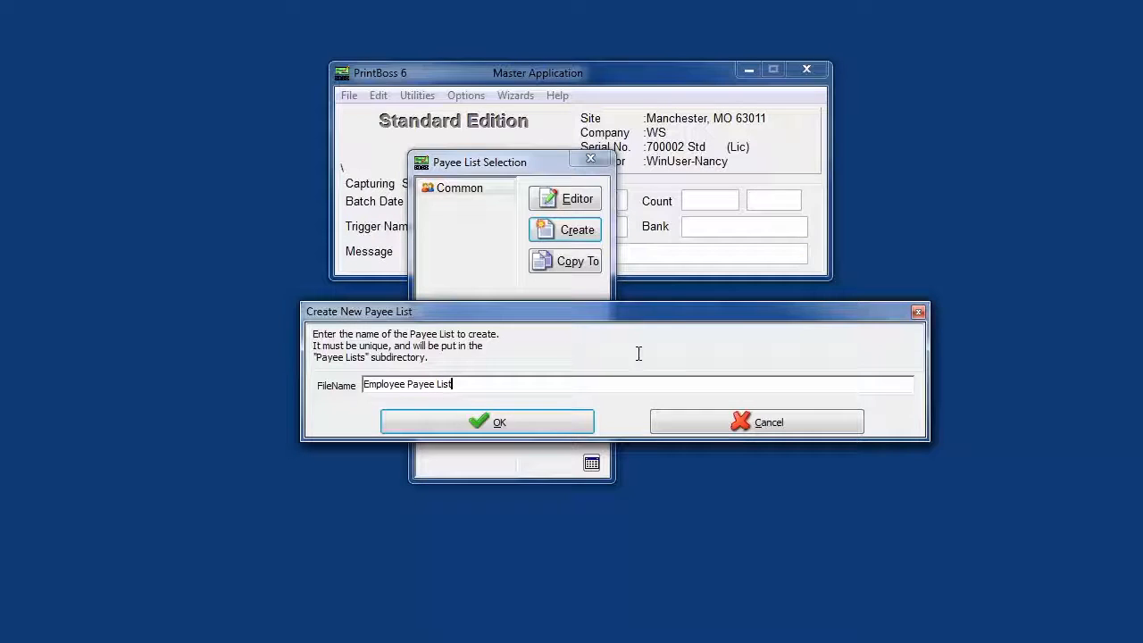
pyautogui.click(580, 426)
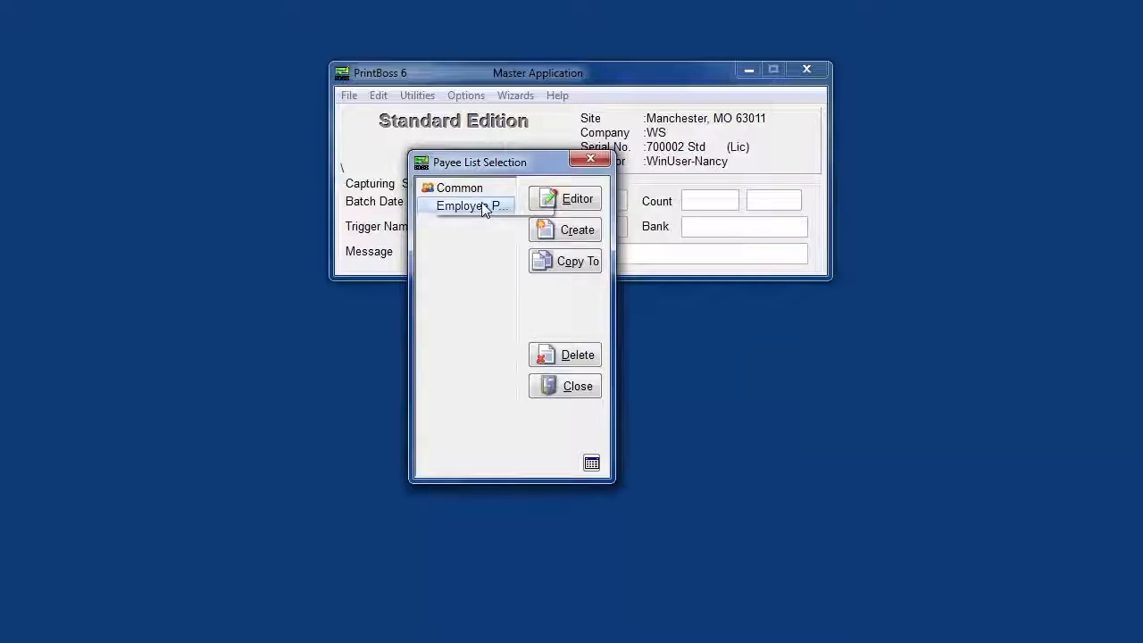
# - Open Employee Payee List for editing and start a new record marked Active with payment type ACH
pyautogui.click(566, 199)
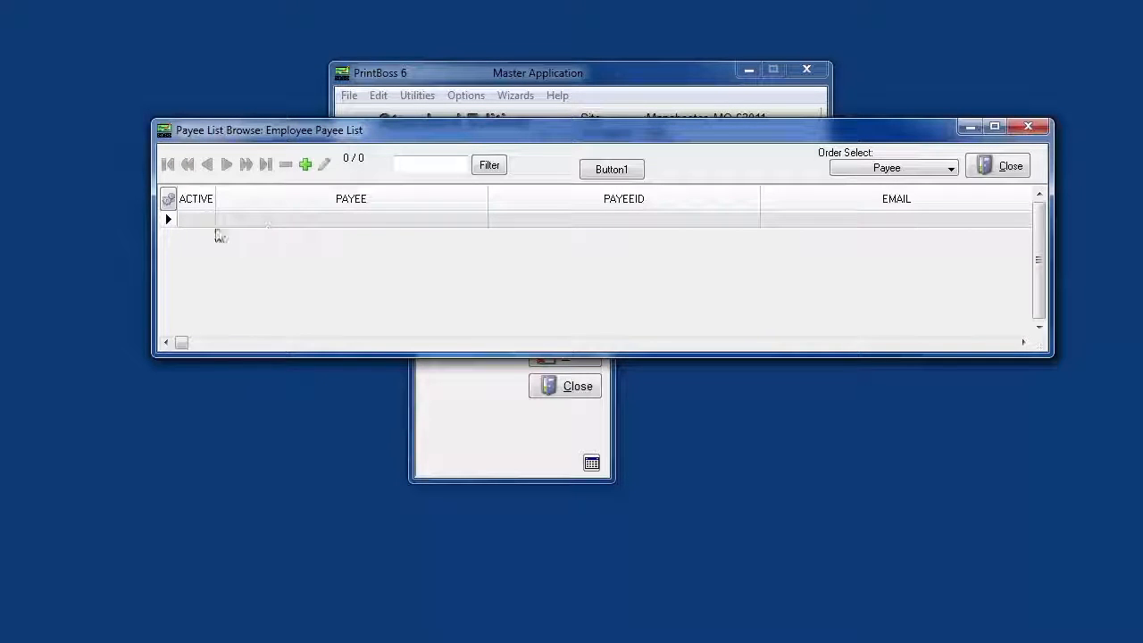
pyautogui.click(304, 164)
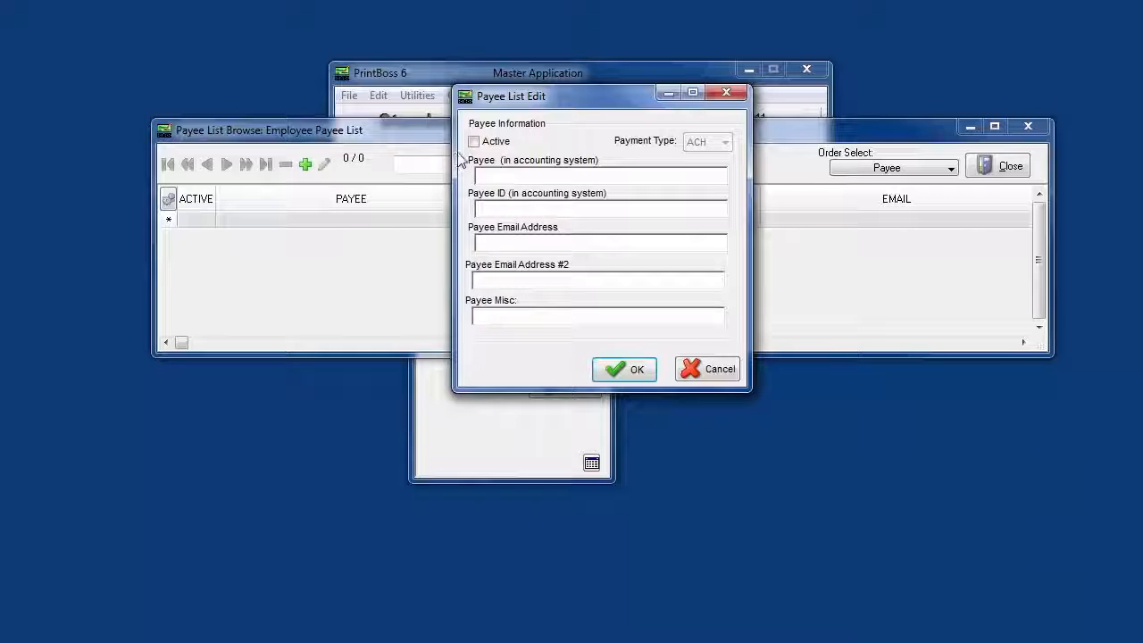
pyautogui.click(723, 378)
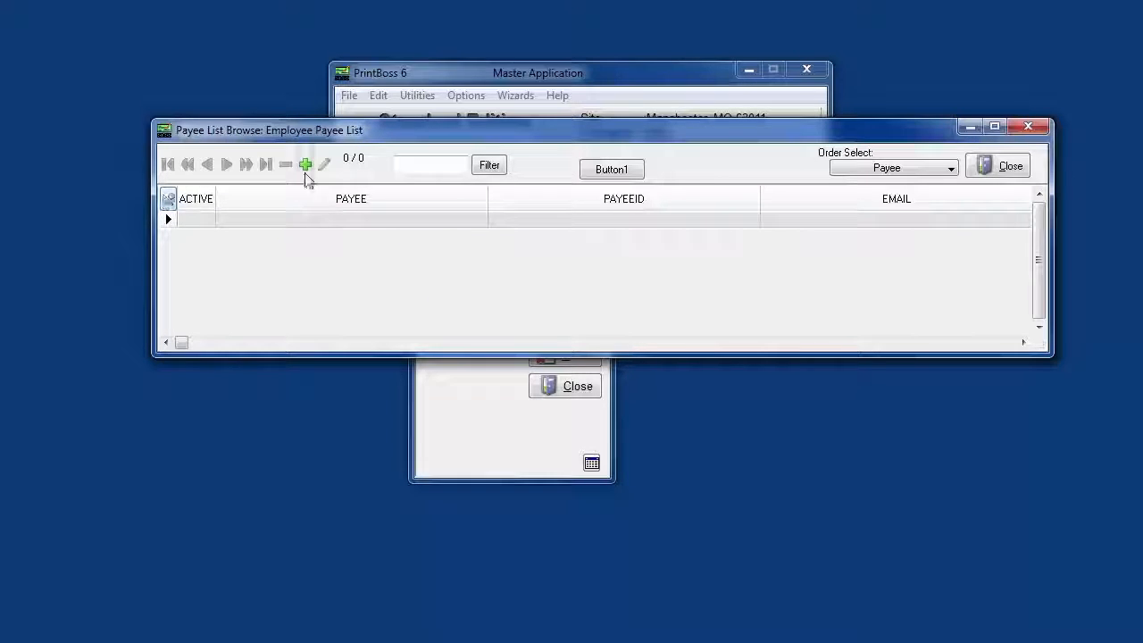
pyautogui.click(305, 165)
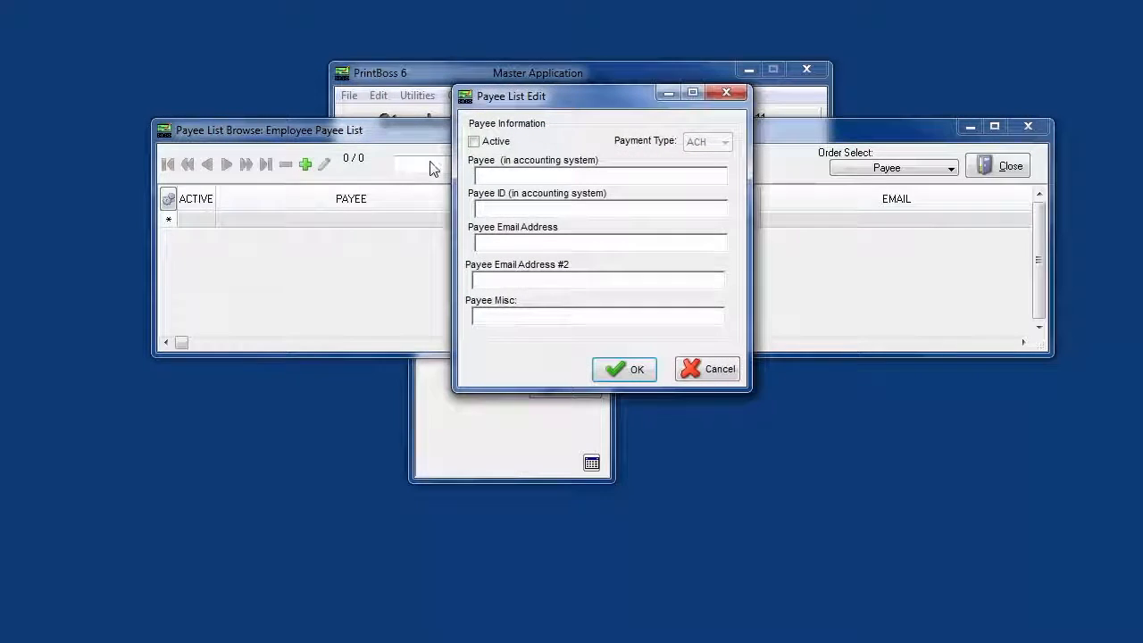
pyautogui.click(473, 143)
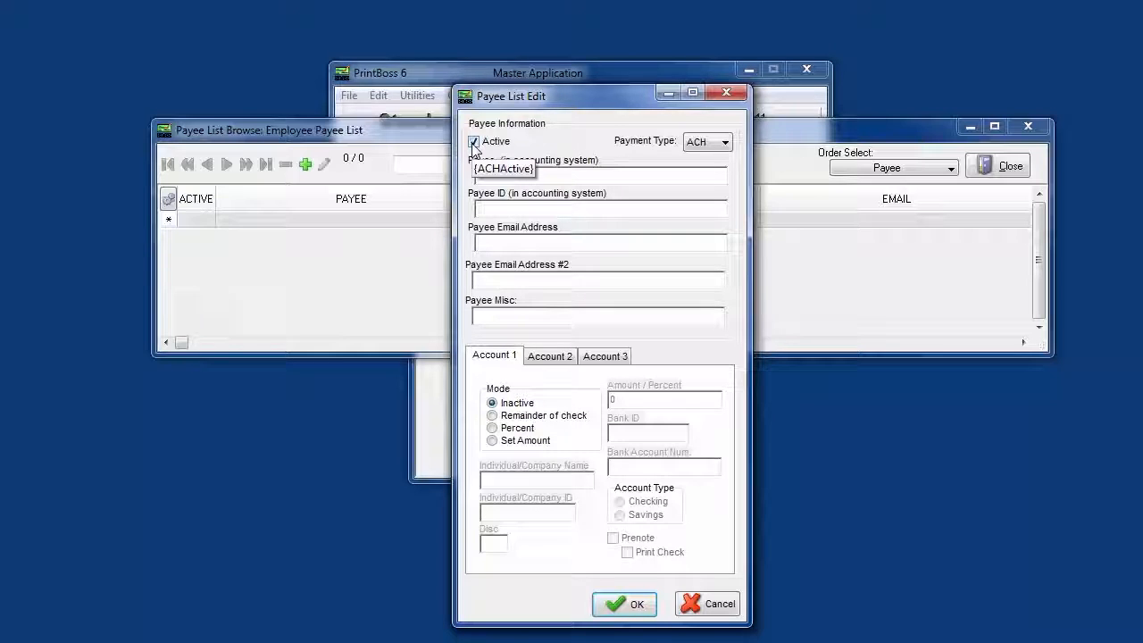
pyautogui.click(727, 144)
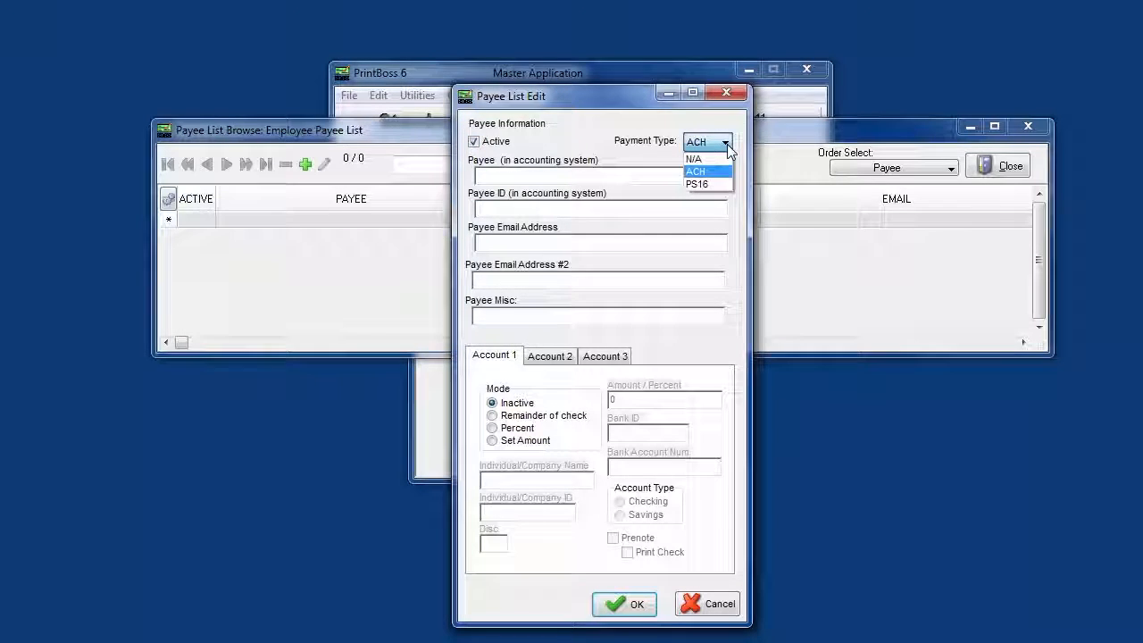
pyautogui.click(726, 172)
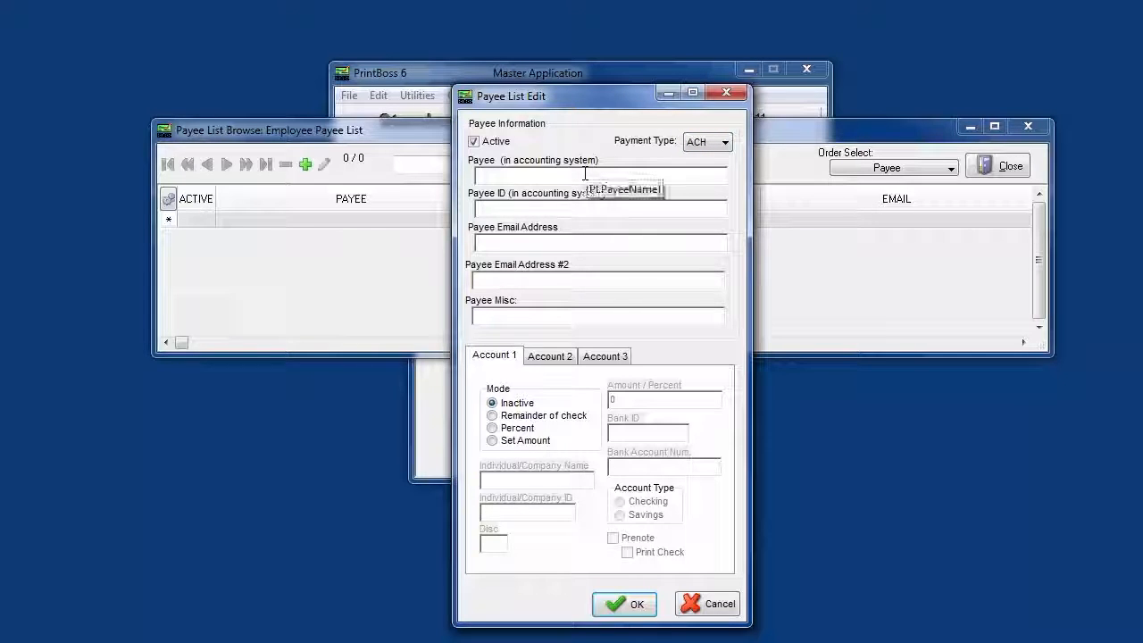
# - Enter First Employee Name as the payee in the accounting system and save the record
pyautogui.click(585, 174)
pyautogui.write('First')
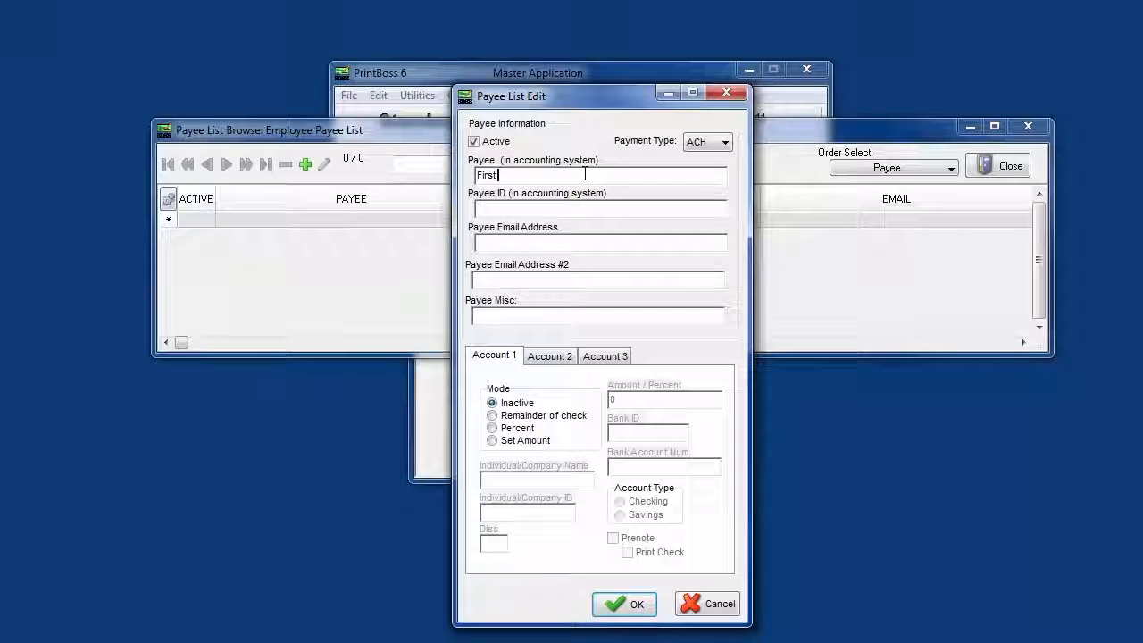
pyautogui.write(' Em')
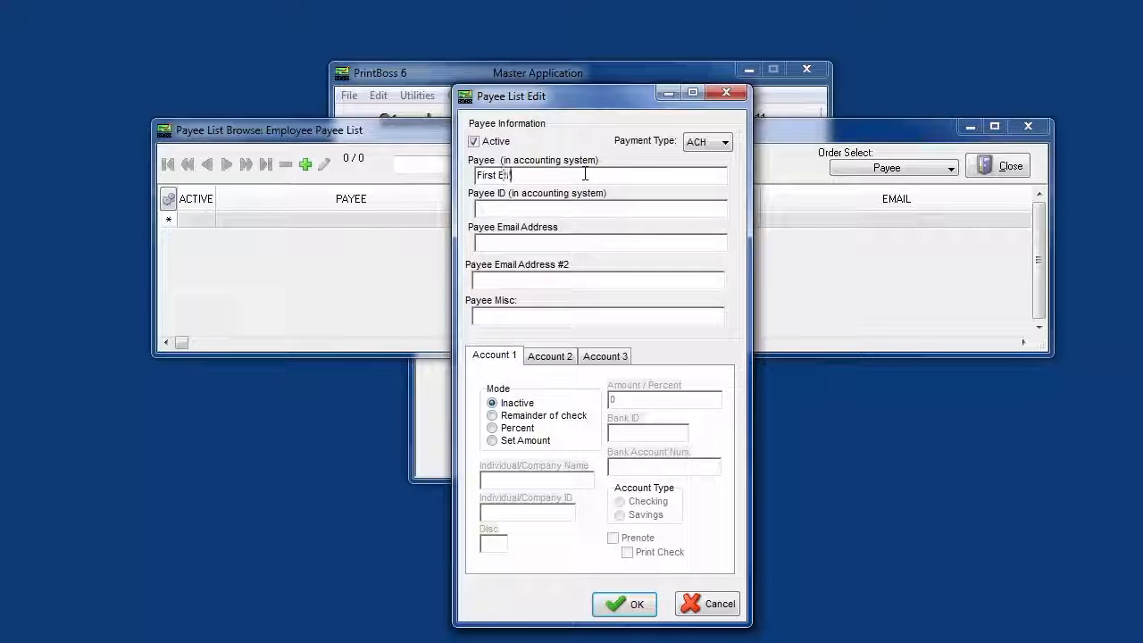
pyautogui.write('ployee')
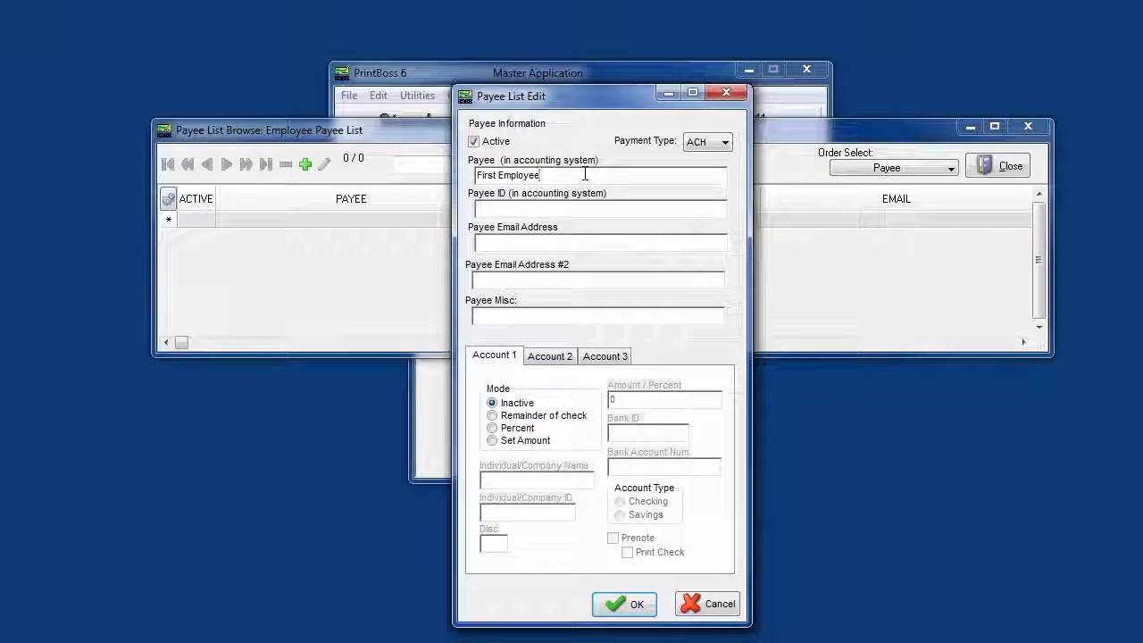
pyautogui.write(' Iame')
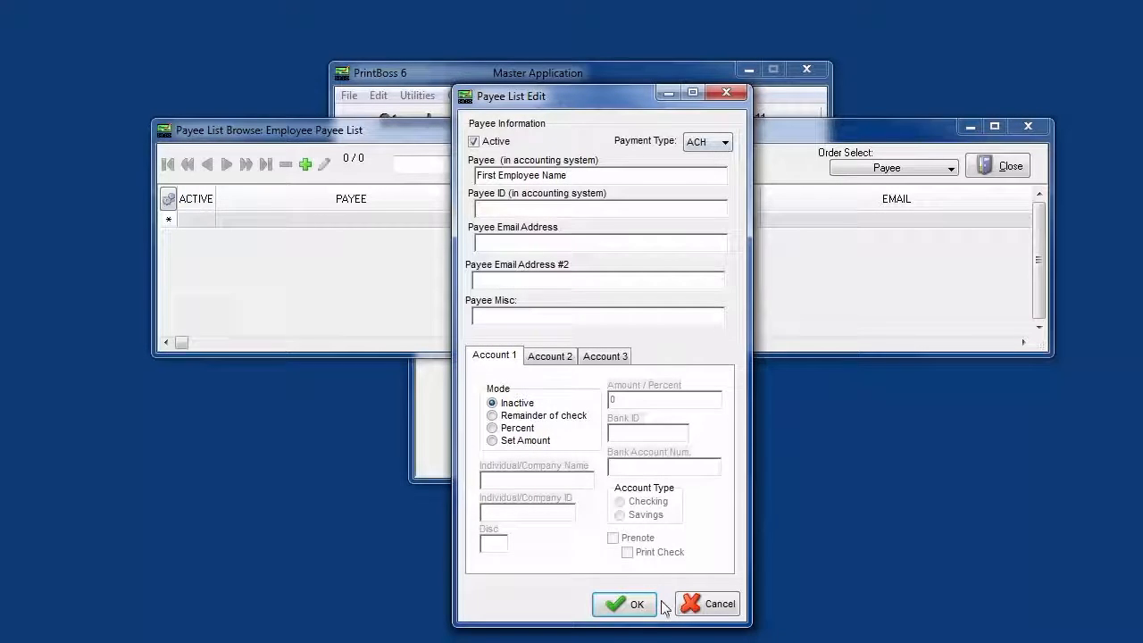
pyautogui.click(617, 605)
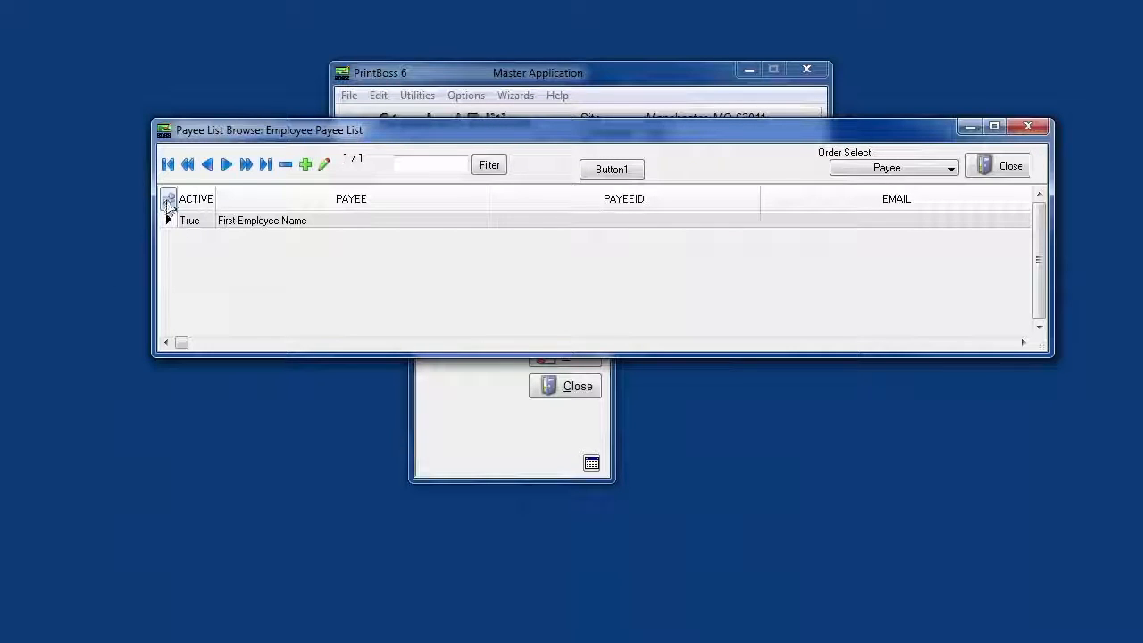
# - Export the payee record as the comma-delimited file Employee Payee List in the Payee Lists folder and close the list browser
pyautogui.rightClick(168, 203)
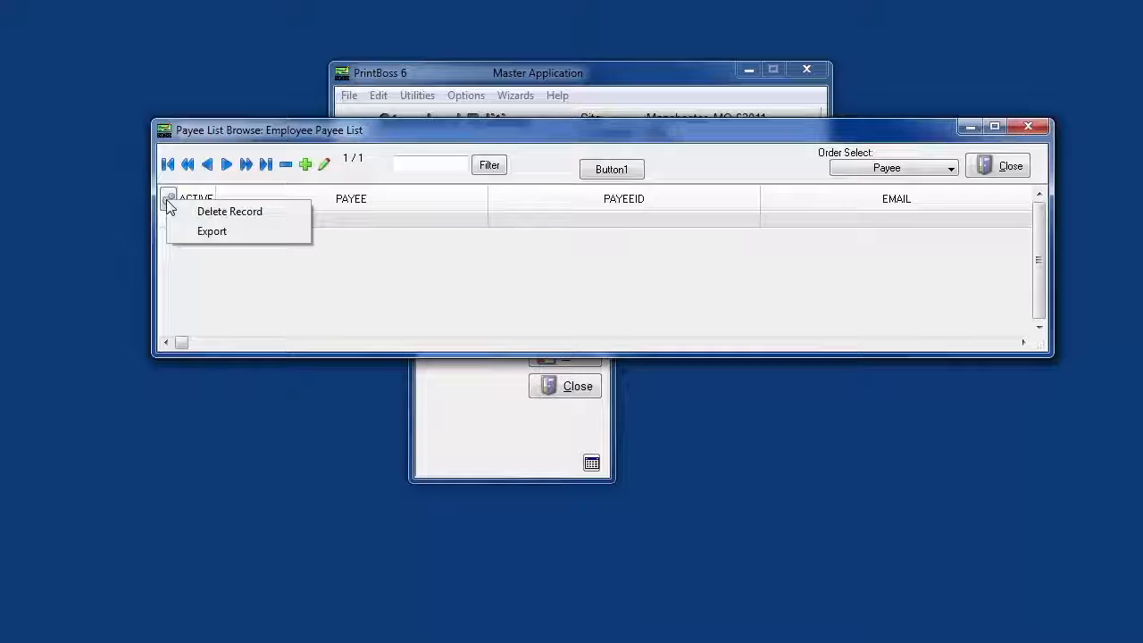
pyautogui.click(212, 233)
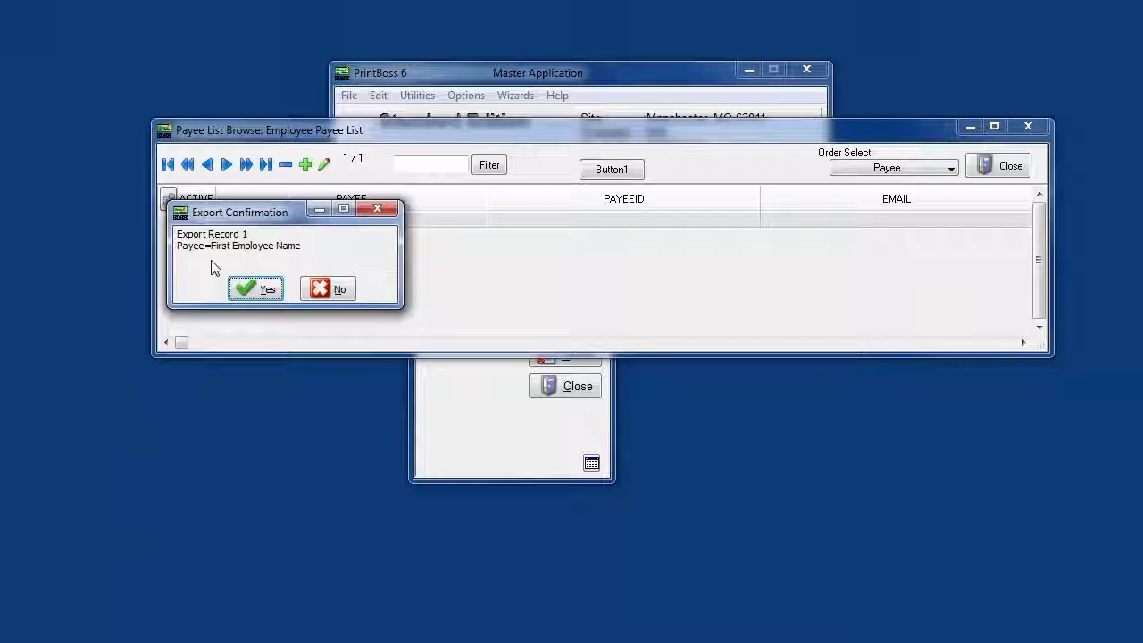
pyautogui.click(262, 291)
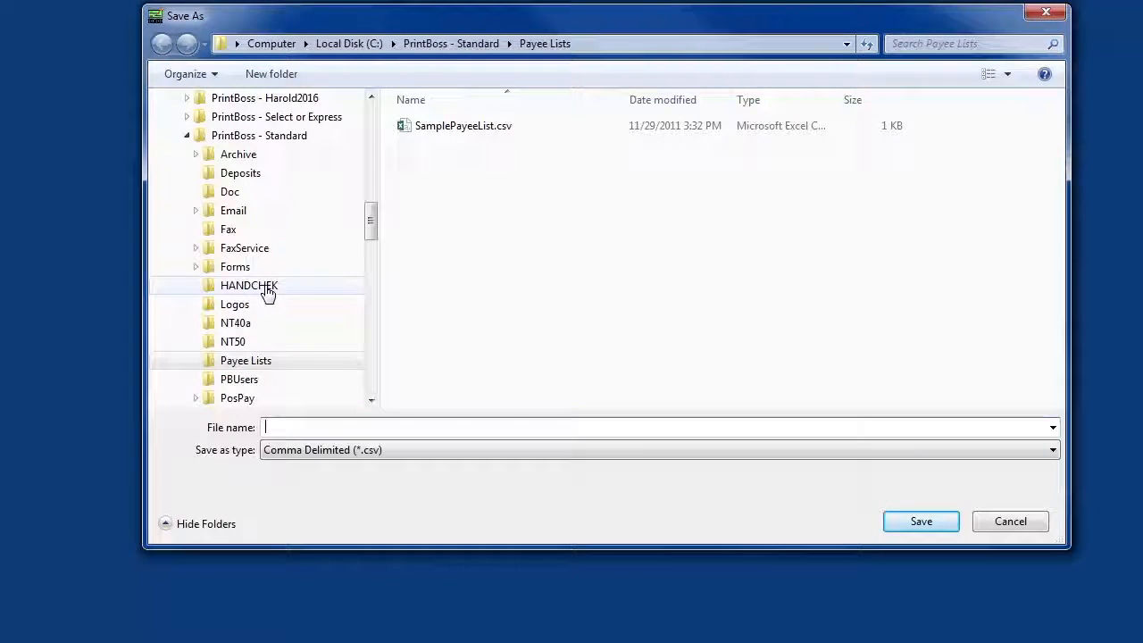
pyautogui.write('Emplty')
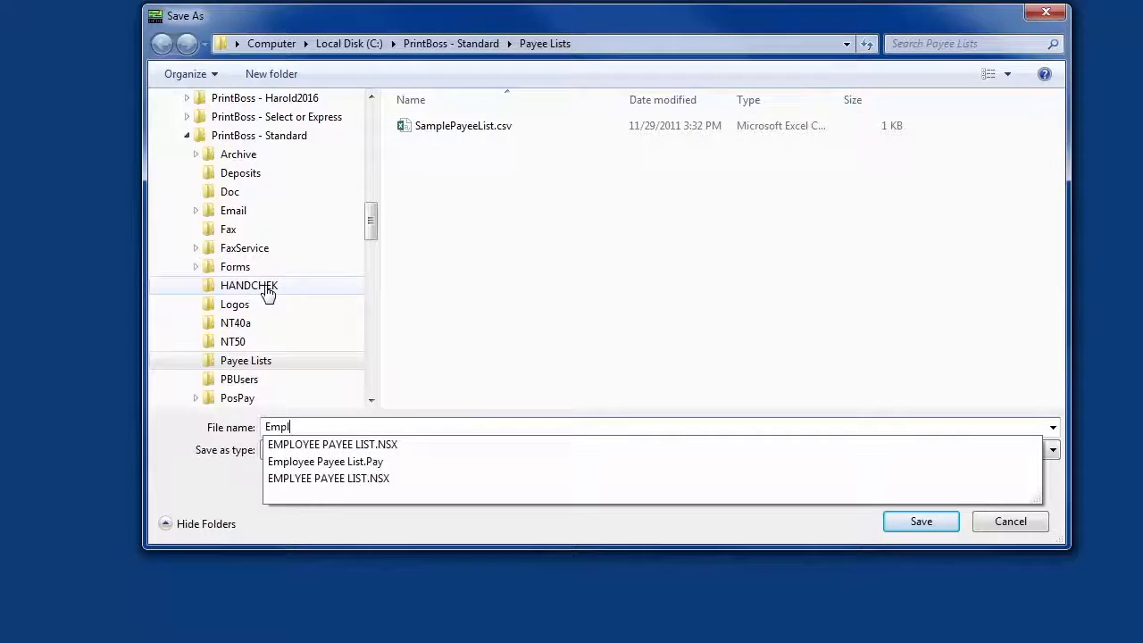
pyautogui.press('BackSpace')
pyautogui.press('BackSpace')
pyautogui.press('BackSpace')
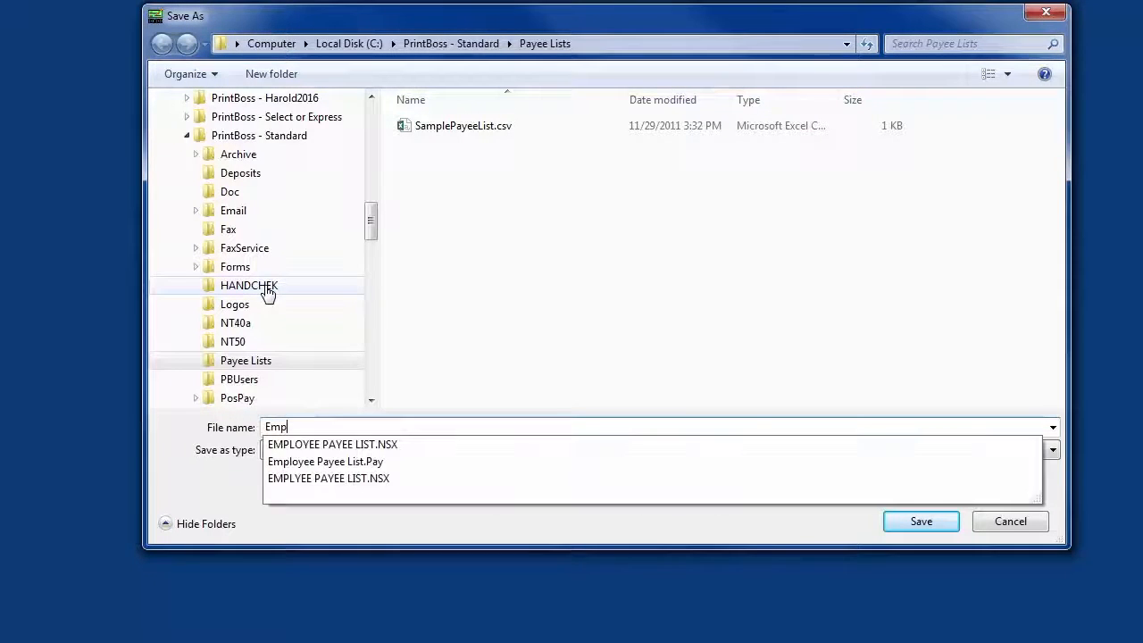
pyautogui.write('loy')
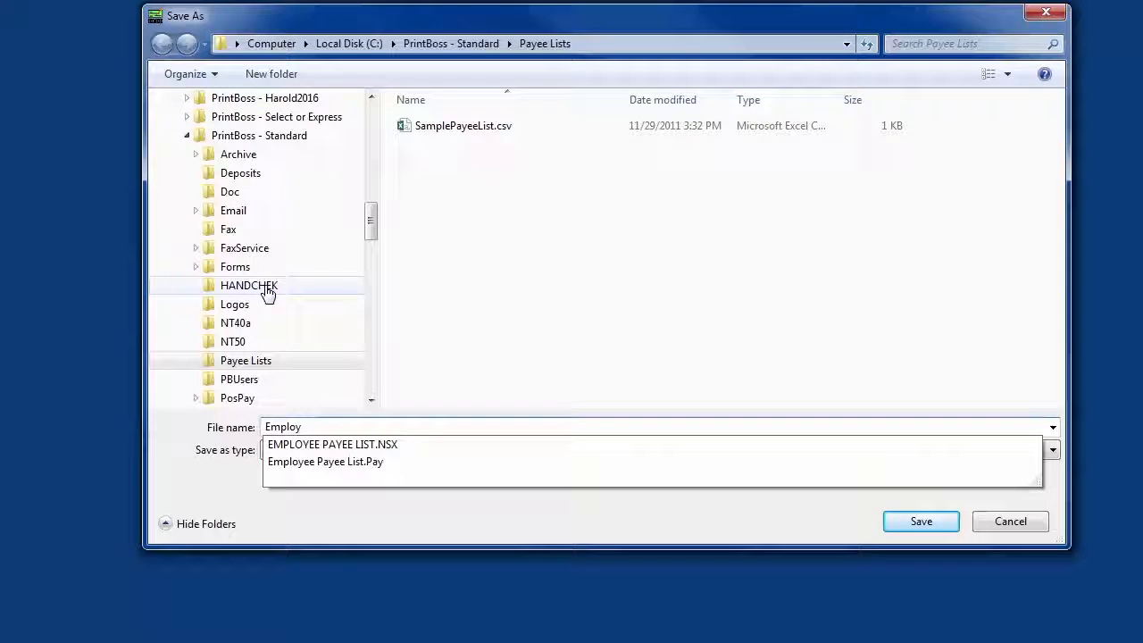
pyautogui.click(301, 473)
pyautogui.click(917, 524)
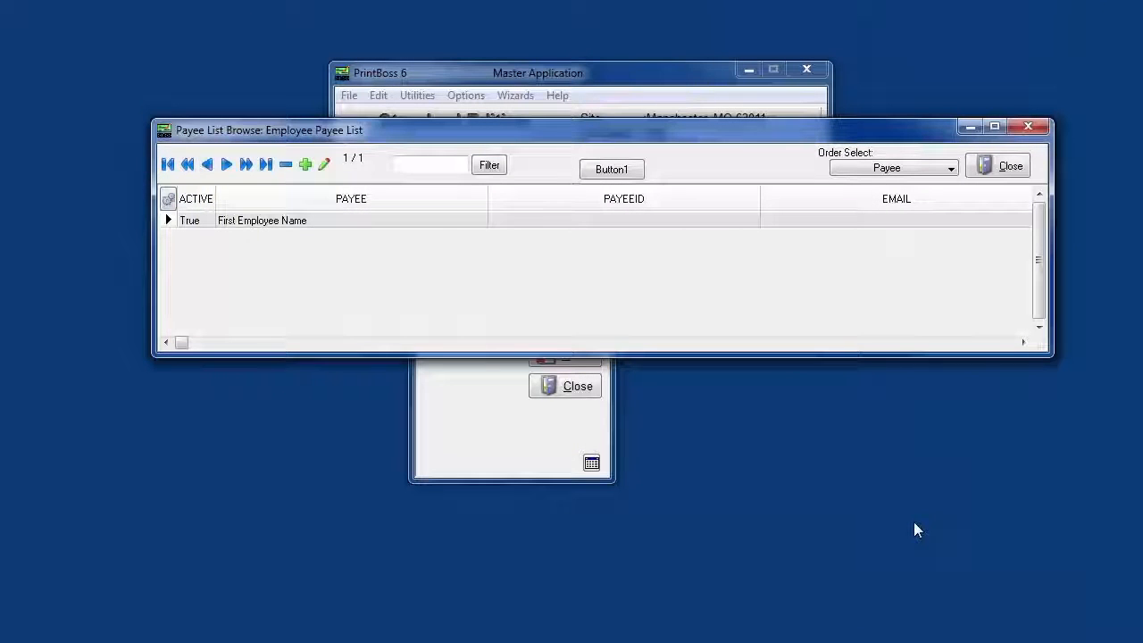
pyautogui.click(1004, 168)
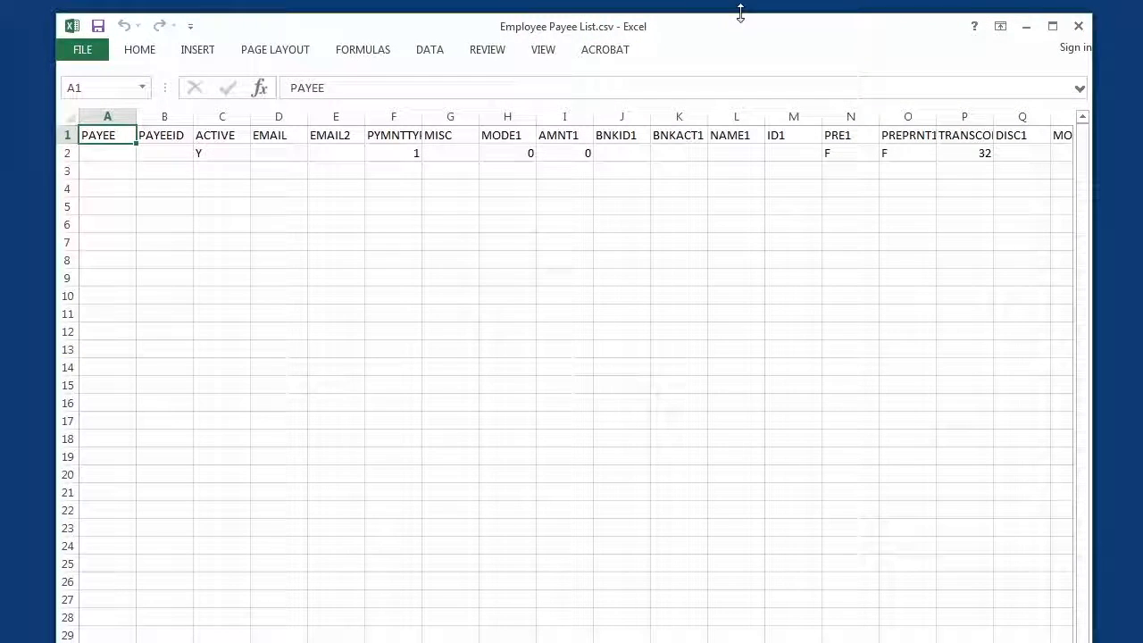
# - Examine the column headings of Employee Payee List.csv in Excel and select the first record's PAYEE cell, A2
pyautogui.moveTo(742, 62); pyautogui.dragTo(760, 23)
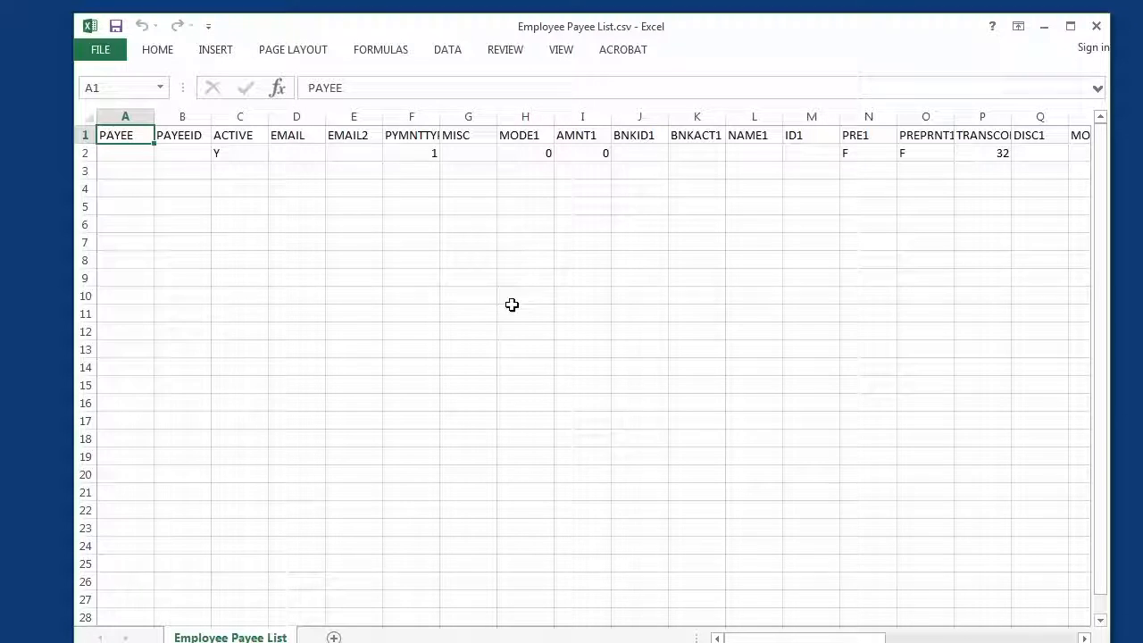
pyautogui.click(1084, 638)
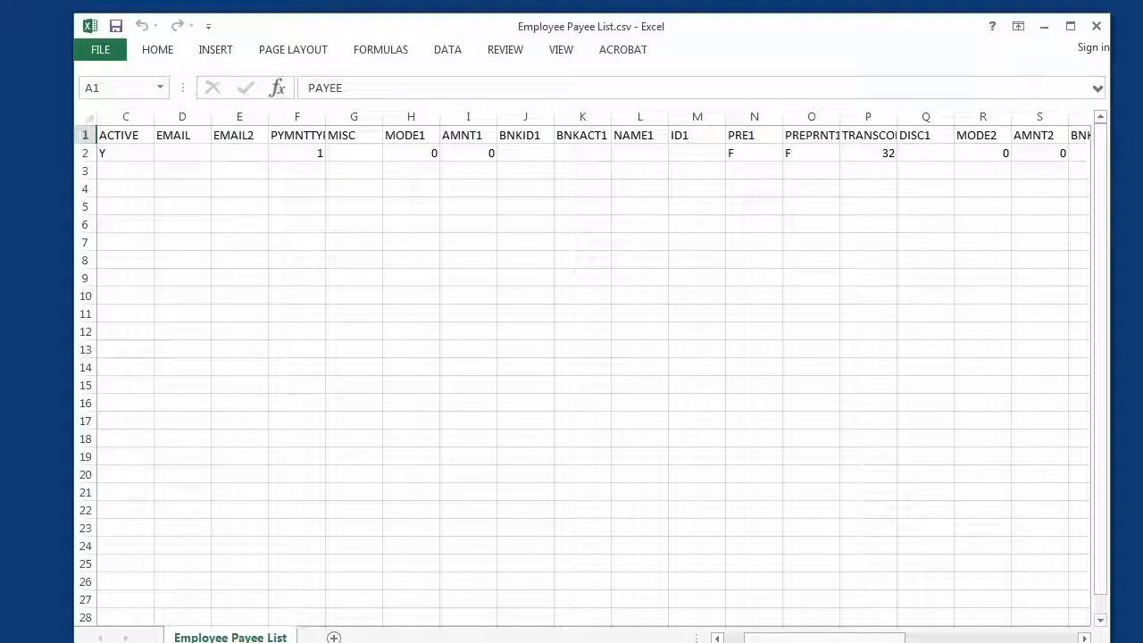
pyautogui.moveTo(851, 639); pyautogui.dragTo(830, 639)
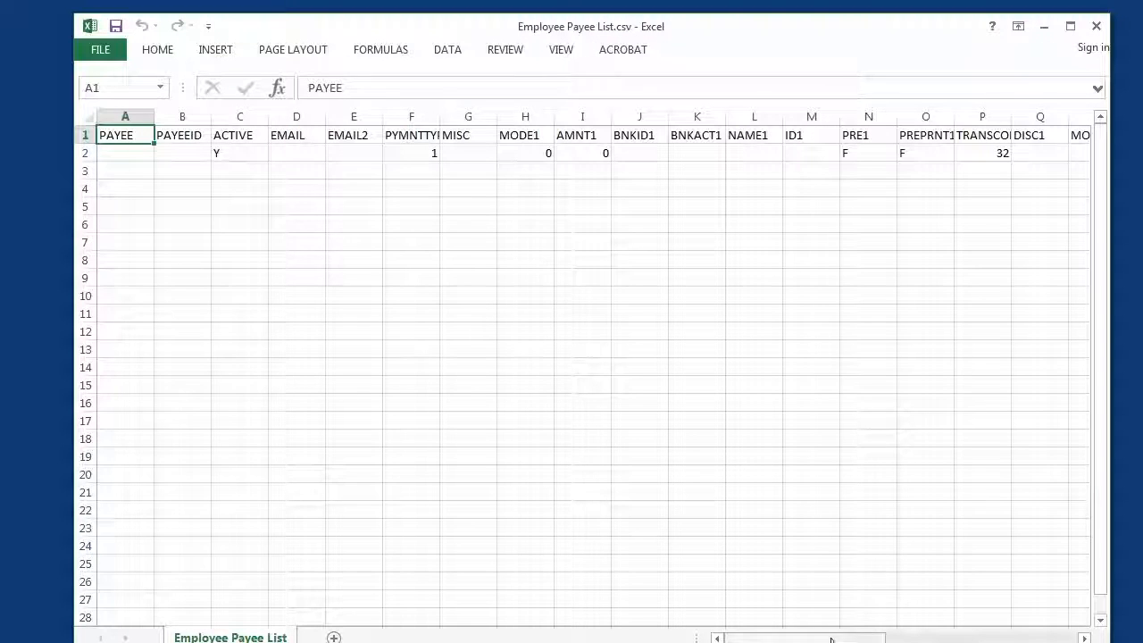
pyautogui.click(127, 154)
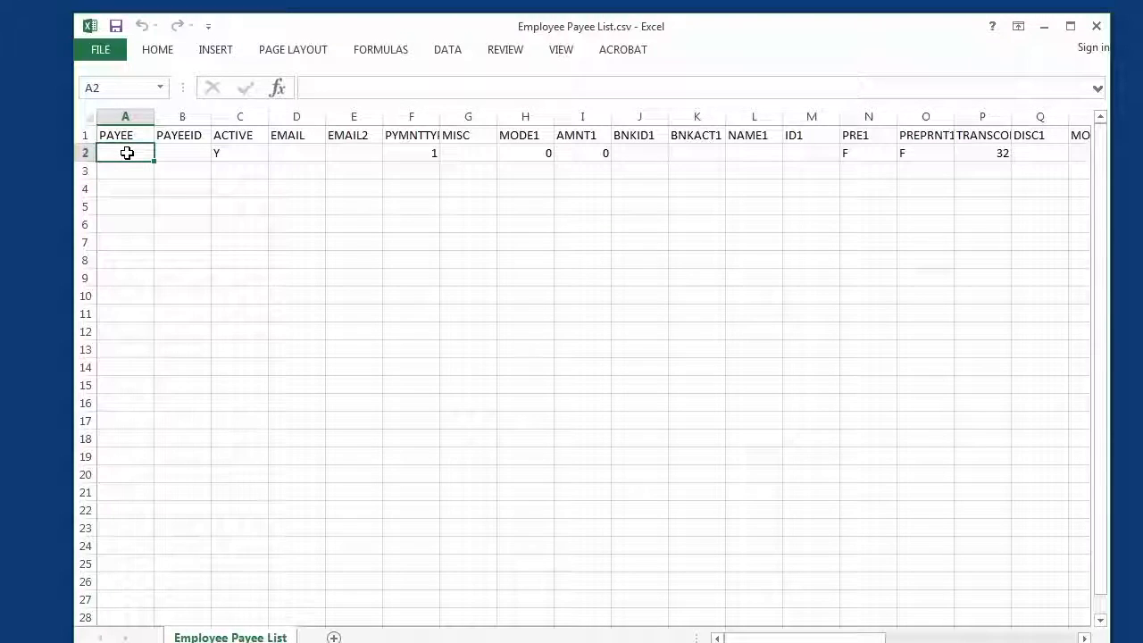
# - Enter First Payee as the first record's PAYEE in A2 and fill in the payee ID in B2
pyautogui.write('First')
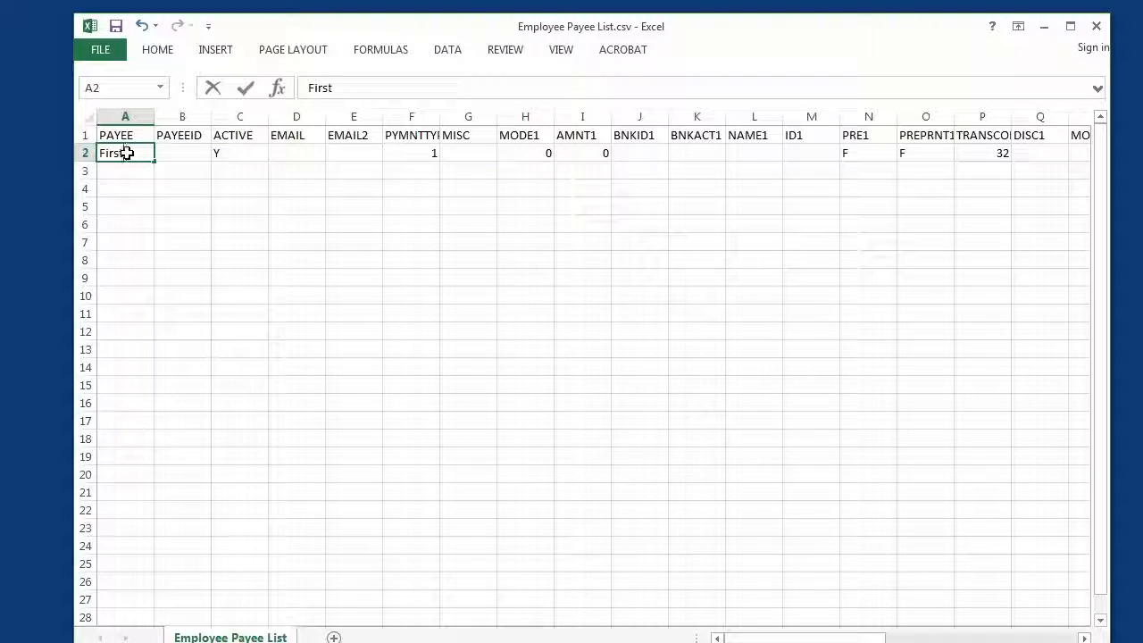
pyautogui.write(' Payee')
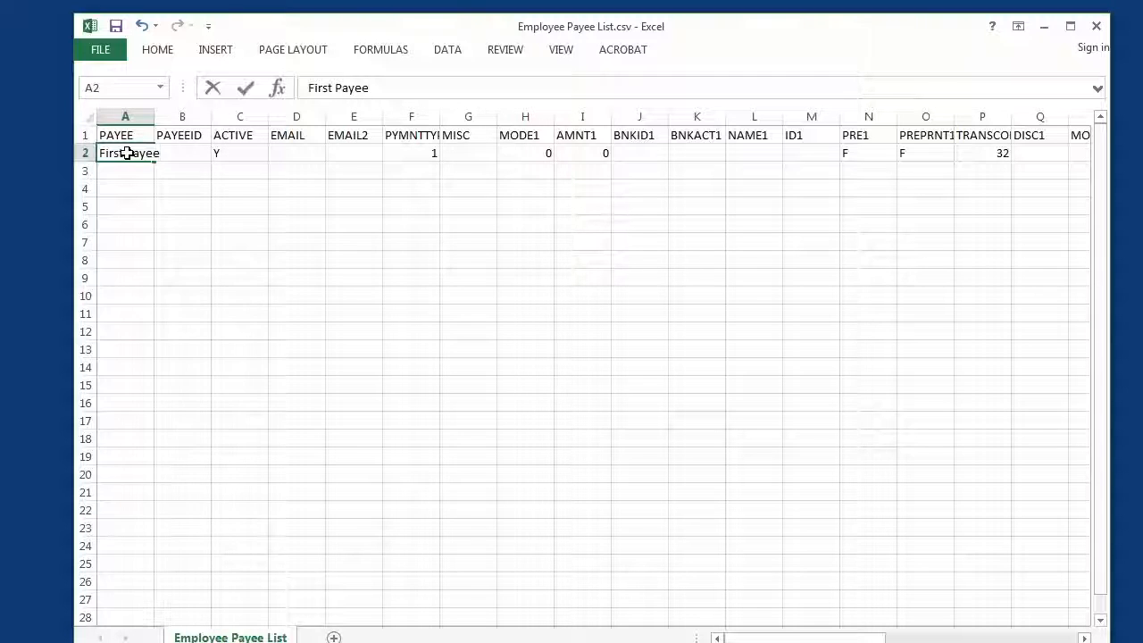
pyautogui.press('Tab')
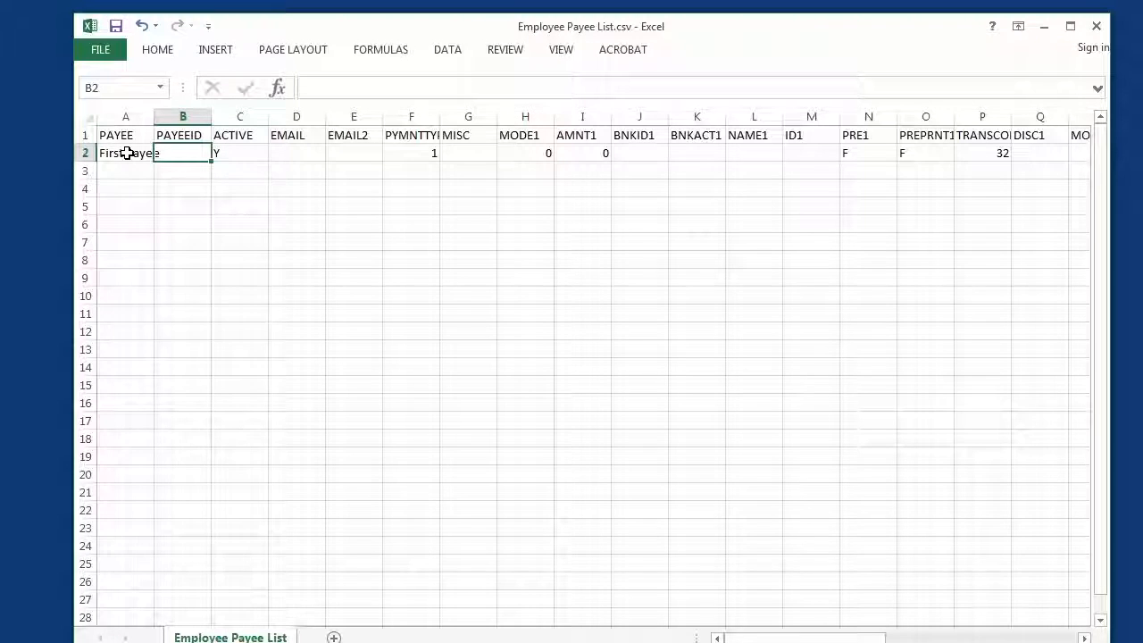
pyautogui.write('1234')
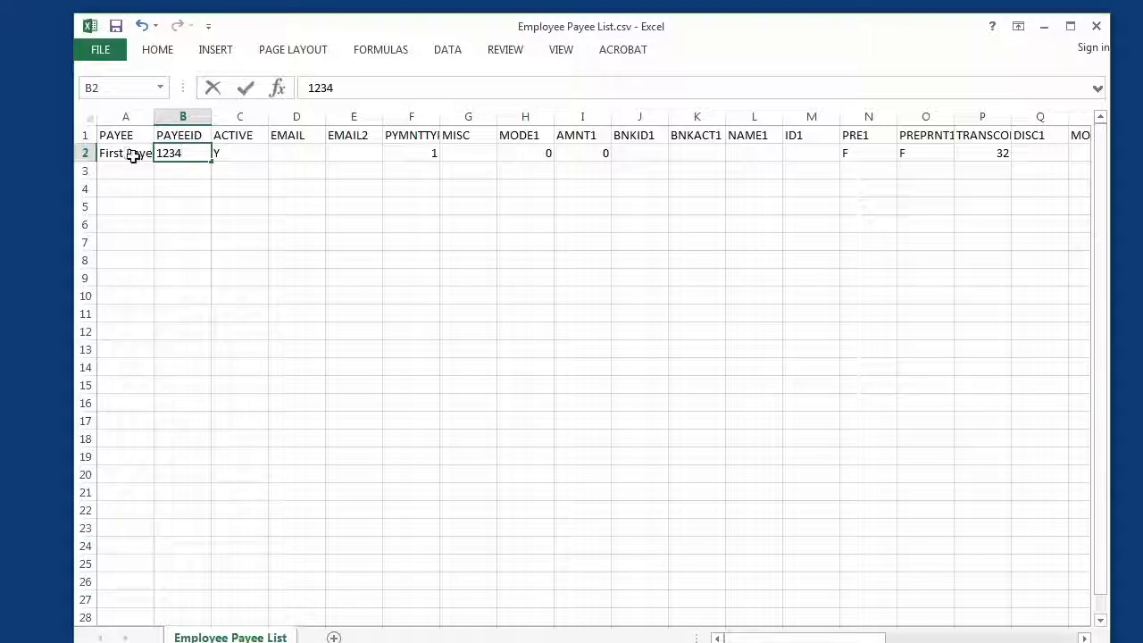
pyautogui.click(246, 152)
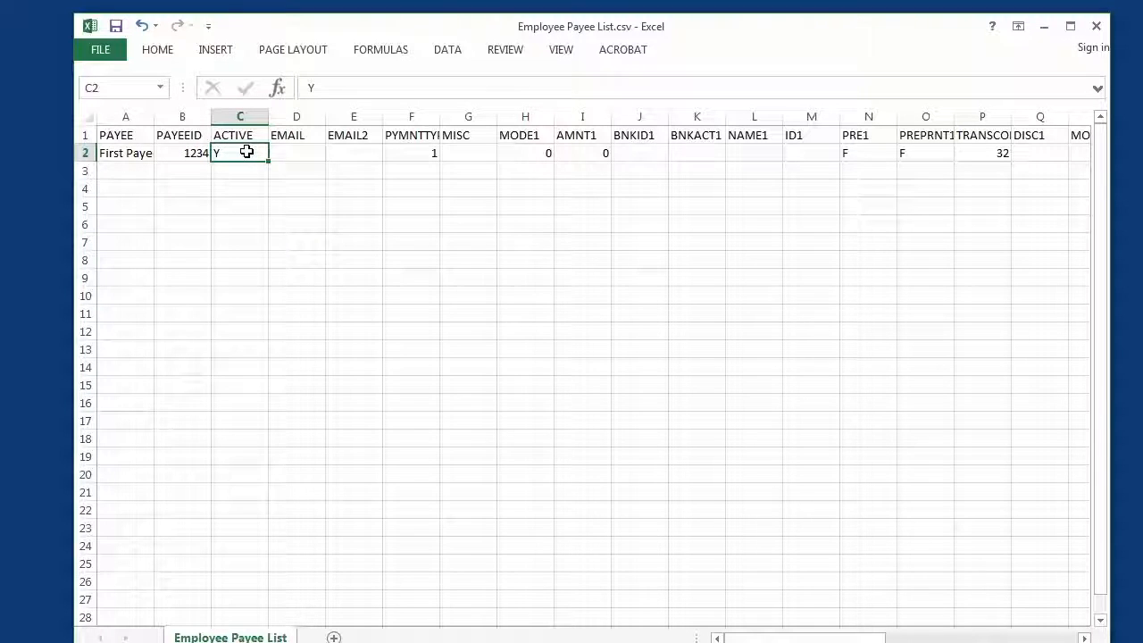
# - Fill in the payee's e-mail address in the EMAIL cell D2 and fit the EMAIL and PAYEE columns to their contents
pyautogui.click(300, 152)
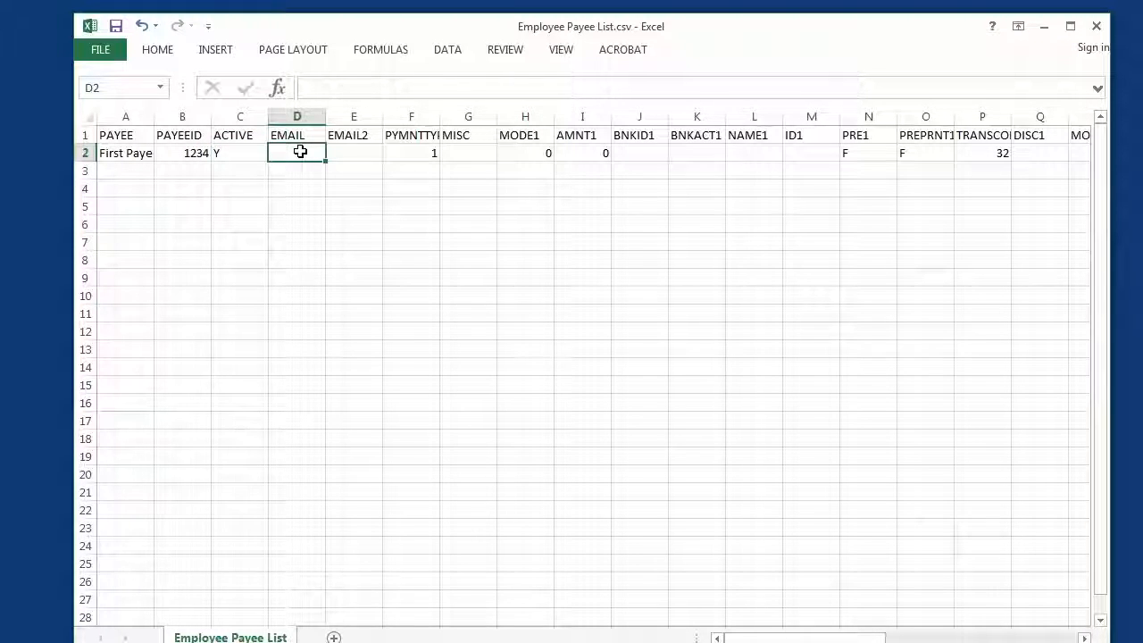
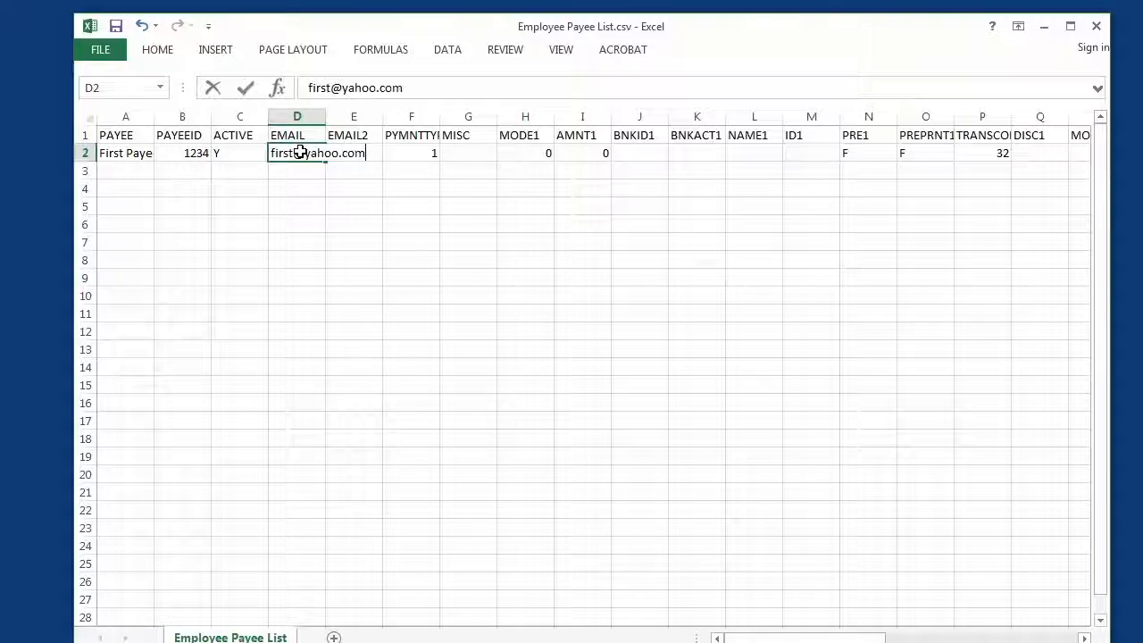
pyautogui.press('Return')
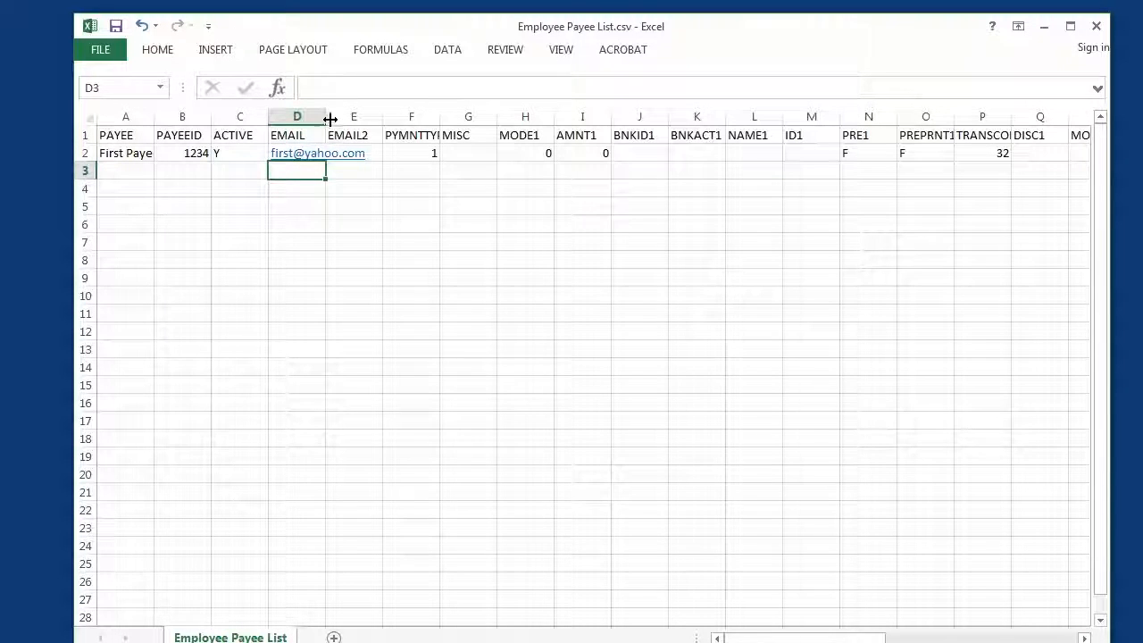
pyautogui.doubleClick(330, 119)
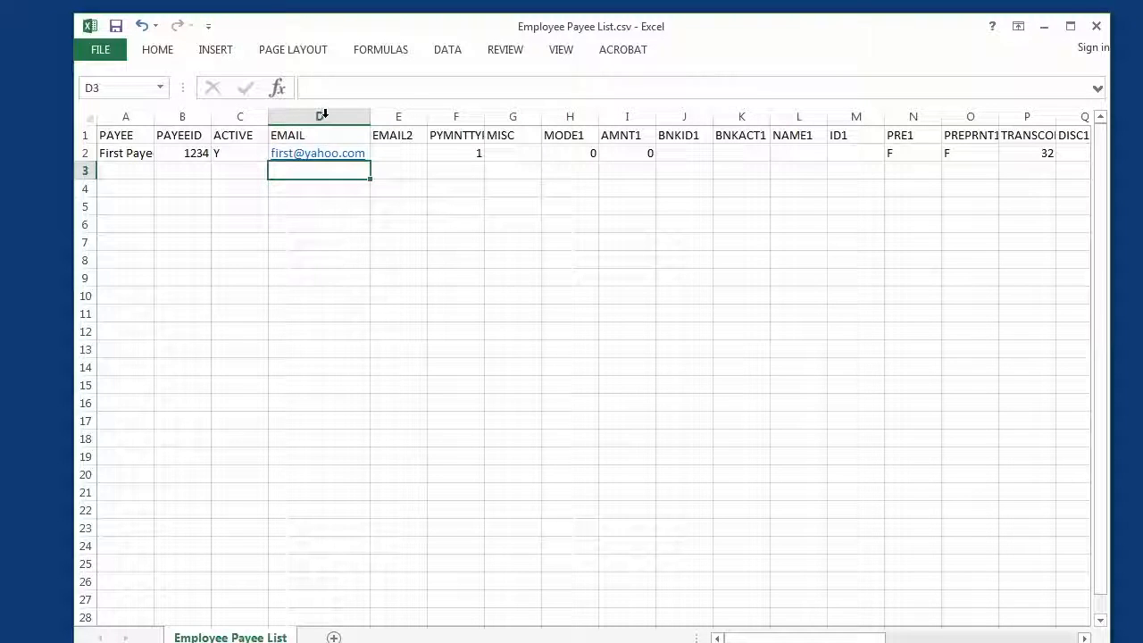
pyautogui.doubleClick(155, 117)
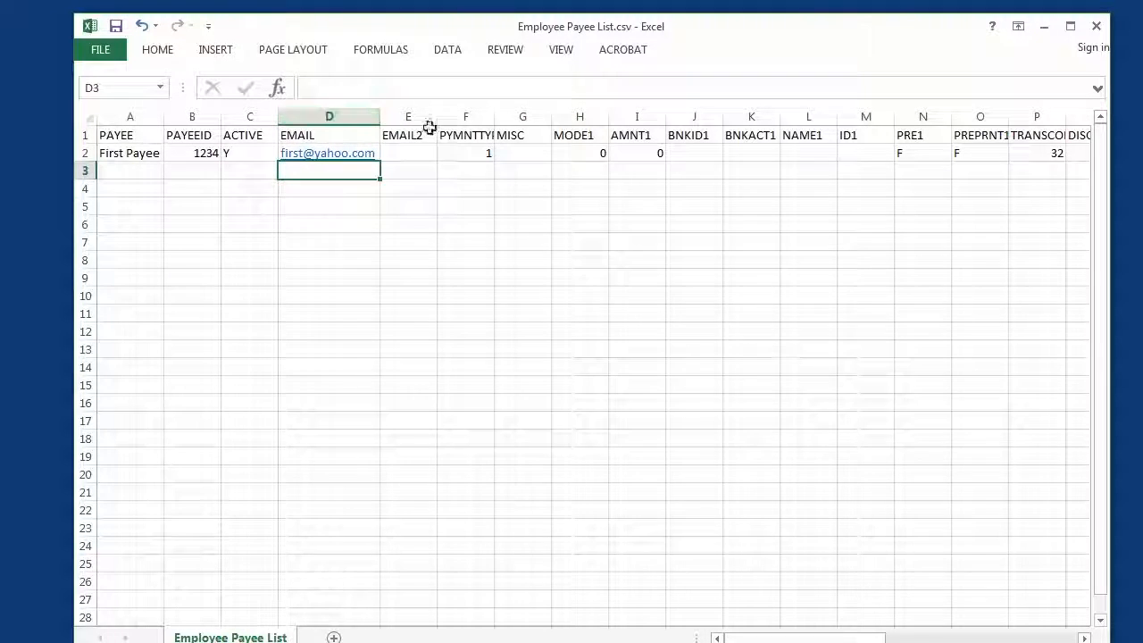
# - Check the first record's EMAIL2, payment type and MISC cells, set MODE1 to 1 and clear AMNT1
pyautogui.click(426, 153)
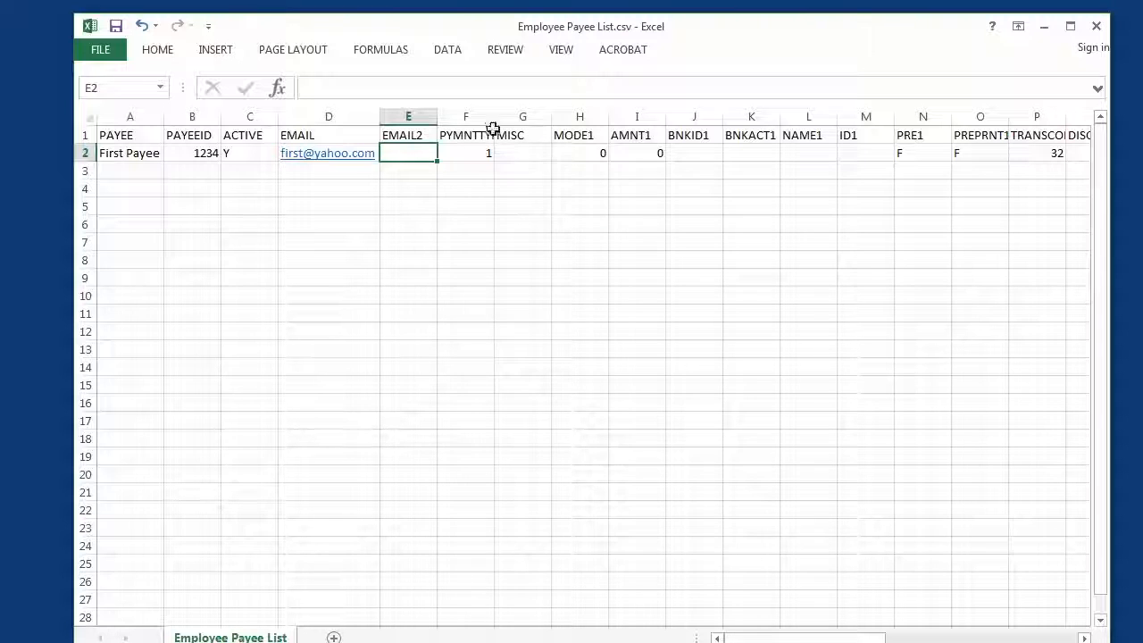
pyautogui.click(471, 153)
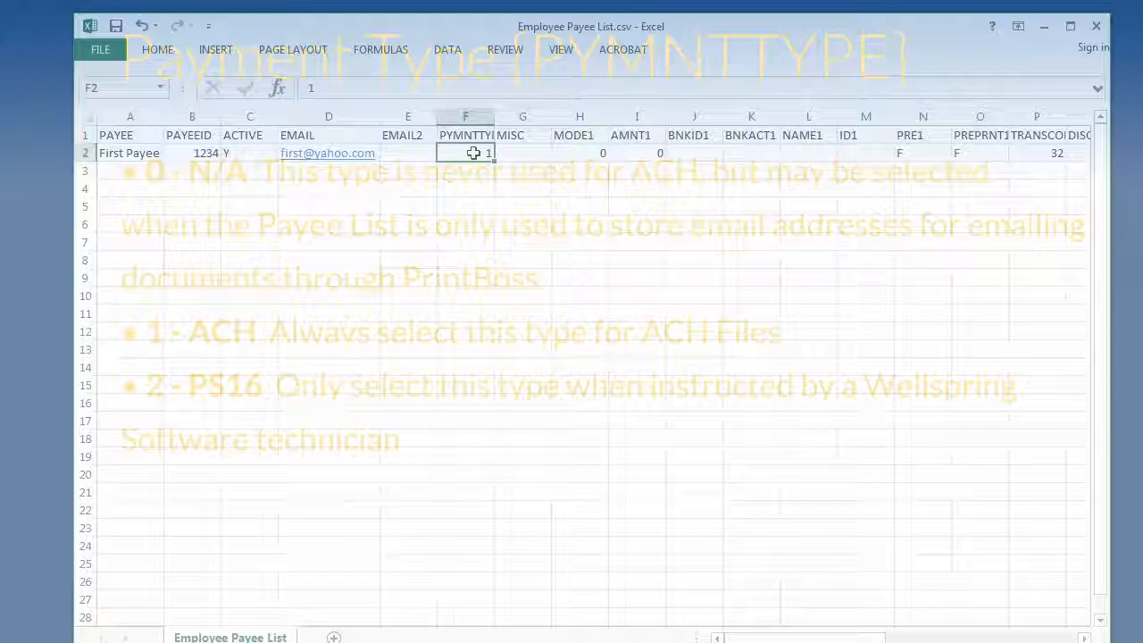
pyautogui.click(533, 152)
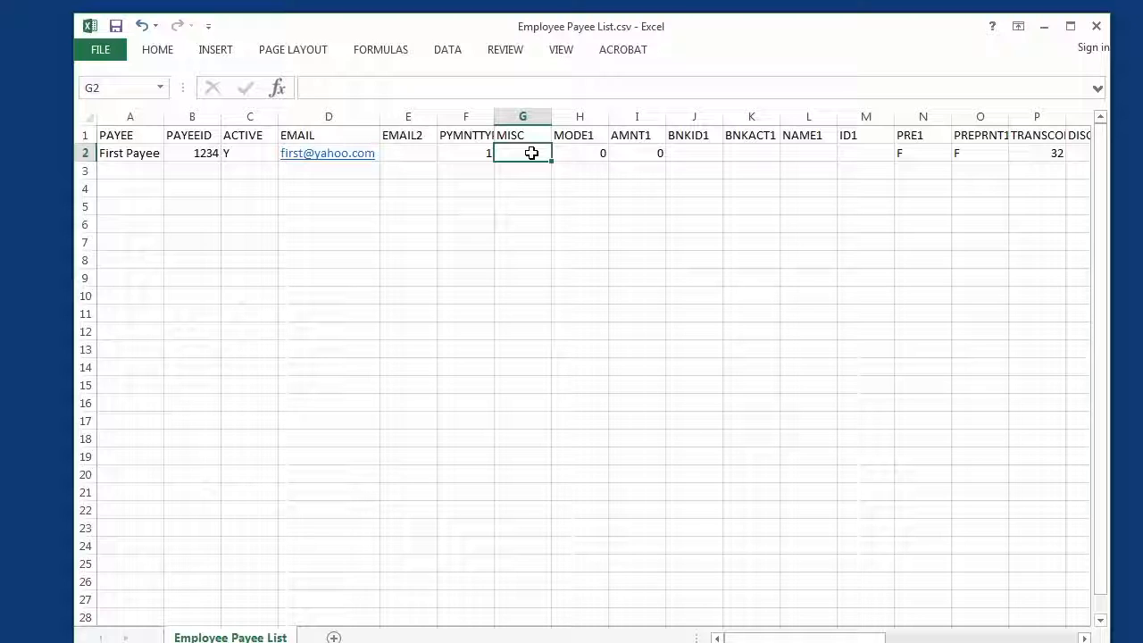
pyautogui.click(581, 153)
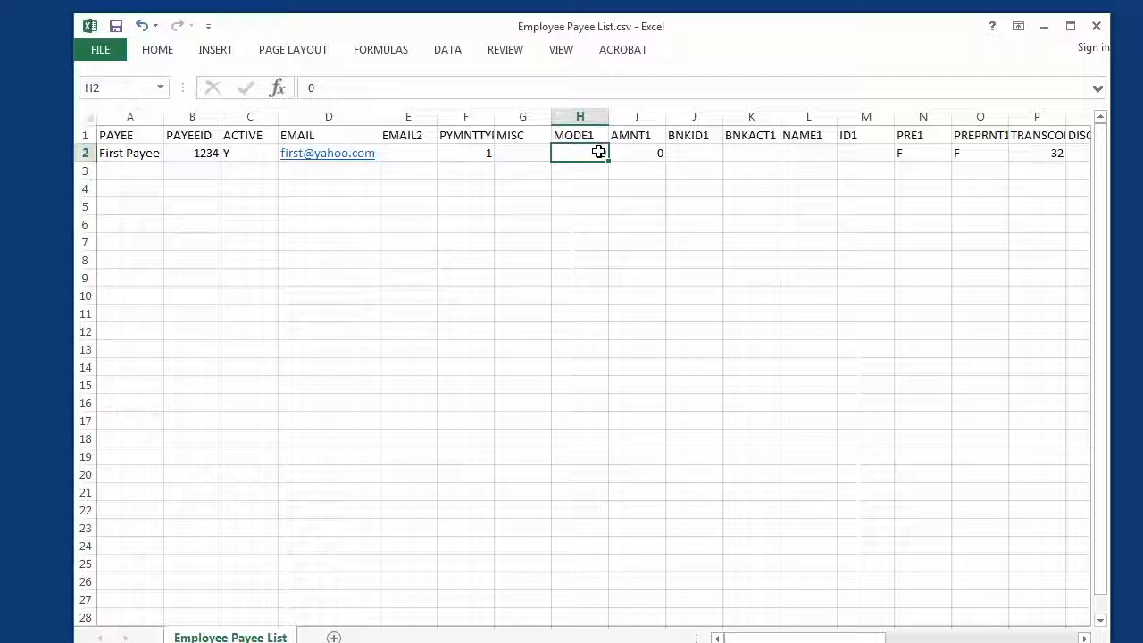
pyautogui.write('1')
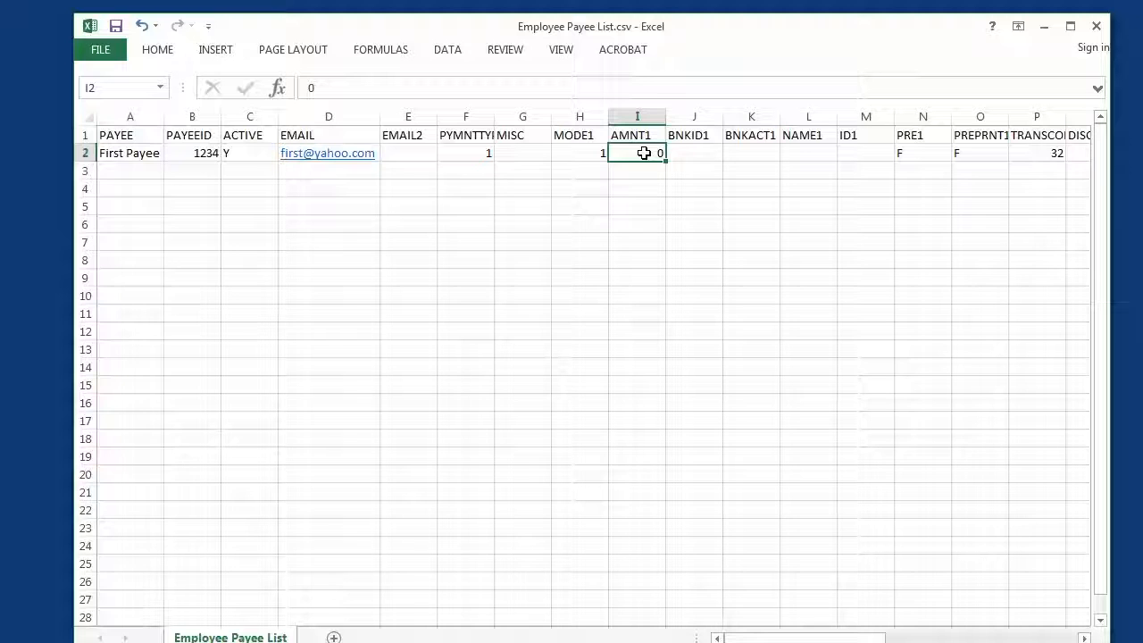
pyautogui.press('Delete')
# - Enter the bank's routing number in the BNKID1 cell J2 and fit that column to its contents
pyautogui.click(697, 152)
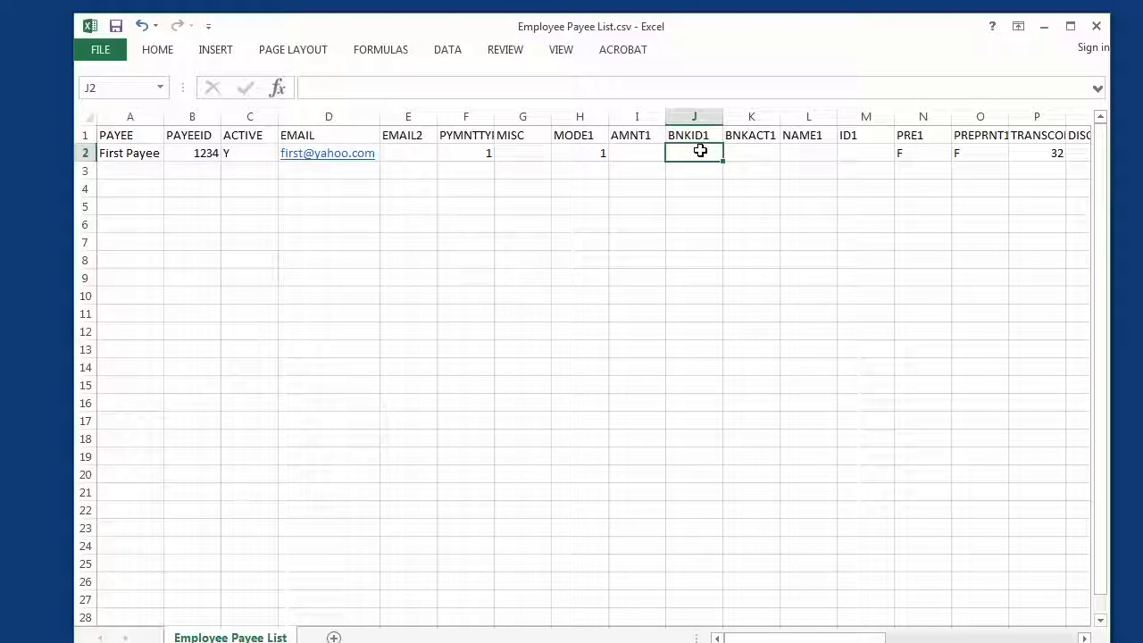
pyautogui.write('12345')
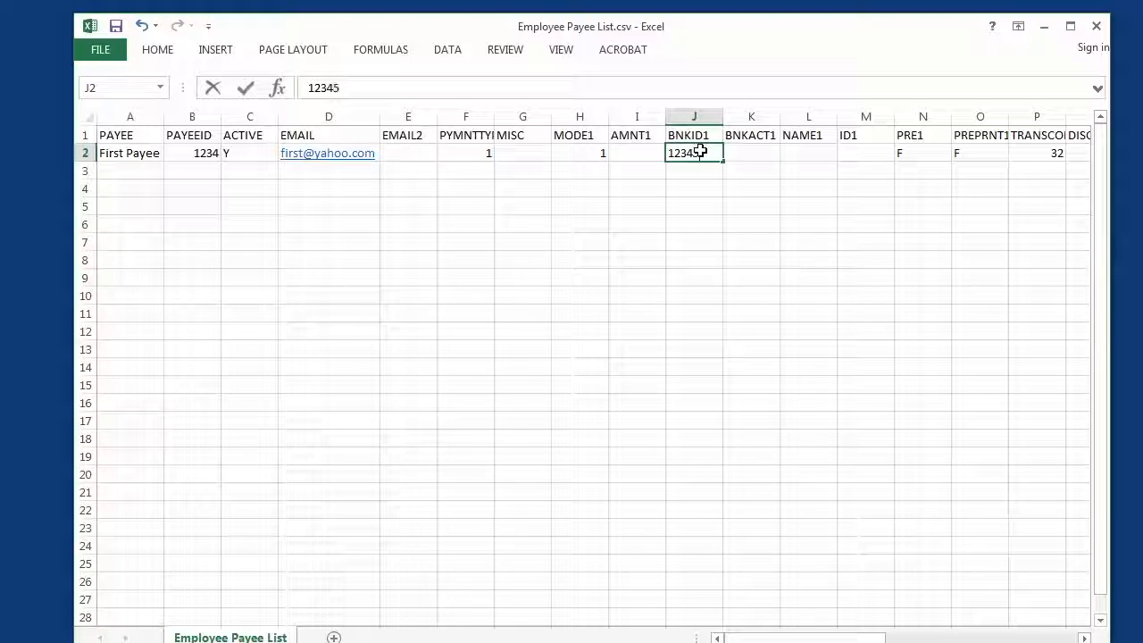
pyautogui.write('6789')
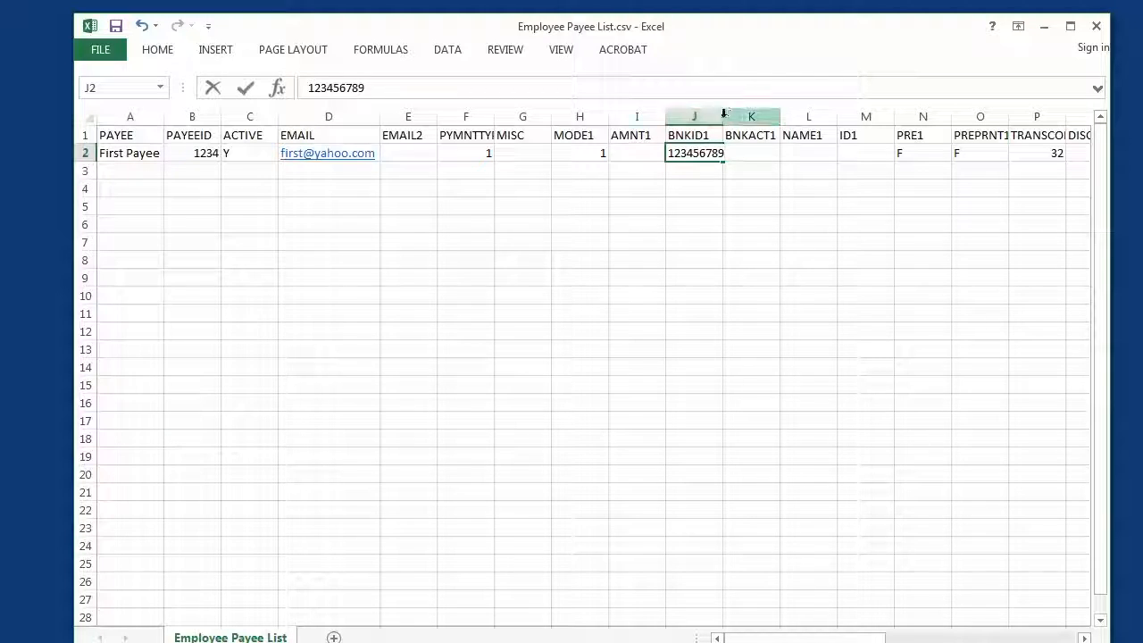
pyautogui.click(725, 116)
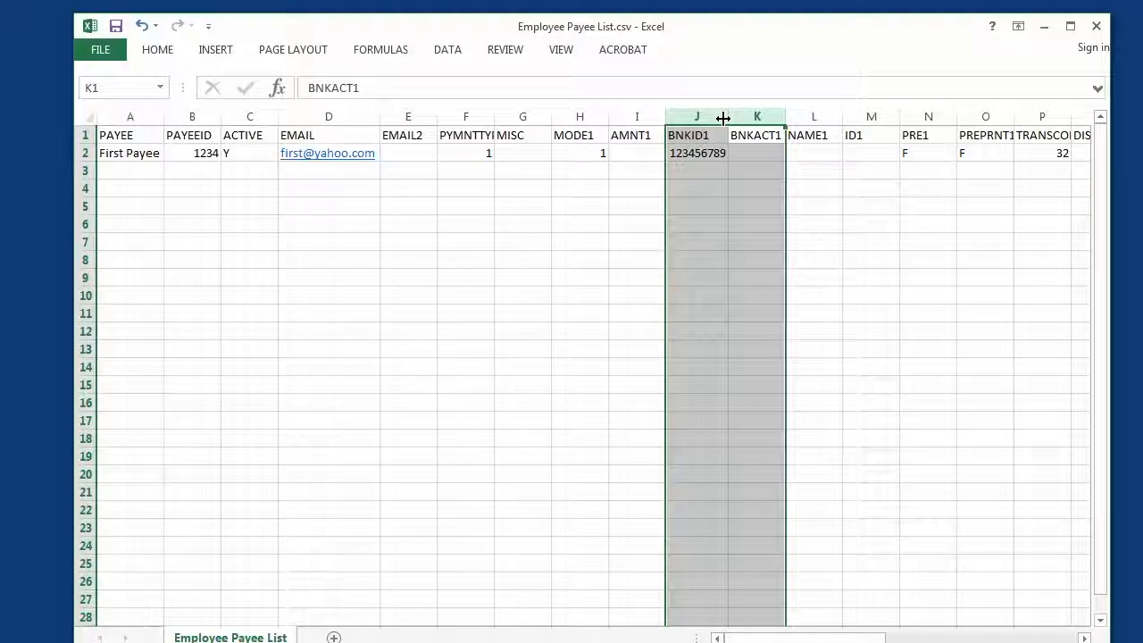
pyautogui.doubleClick(728, 116)
# - Enter the payee's bank account number in the BNKACT1 cell K2 and fit that column to its contents
pyautogui.click(749, 154)
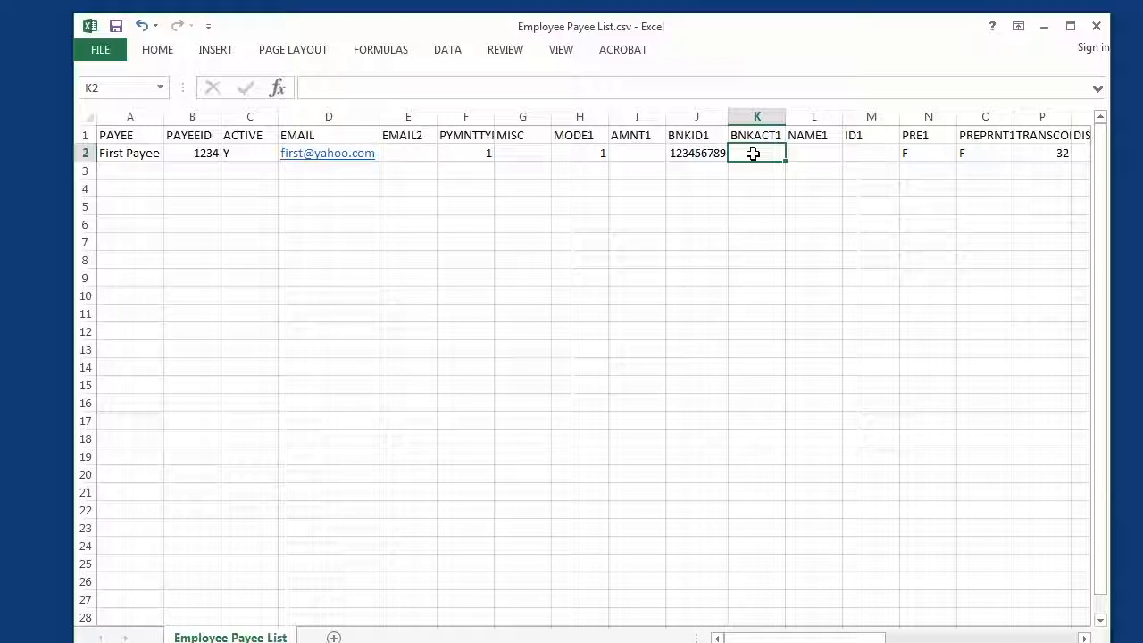
pyautogui.write('12345')
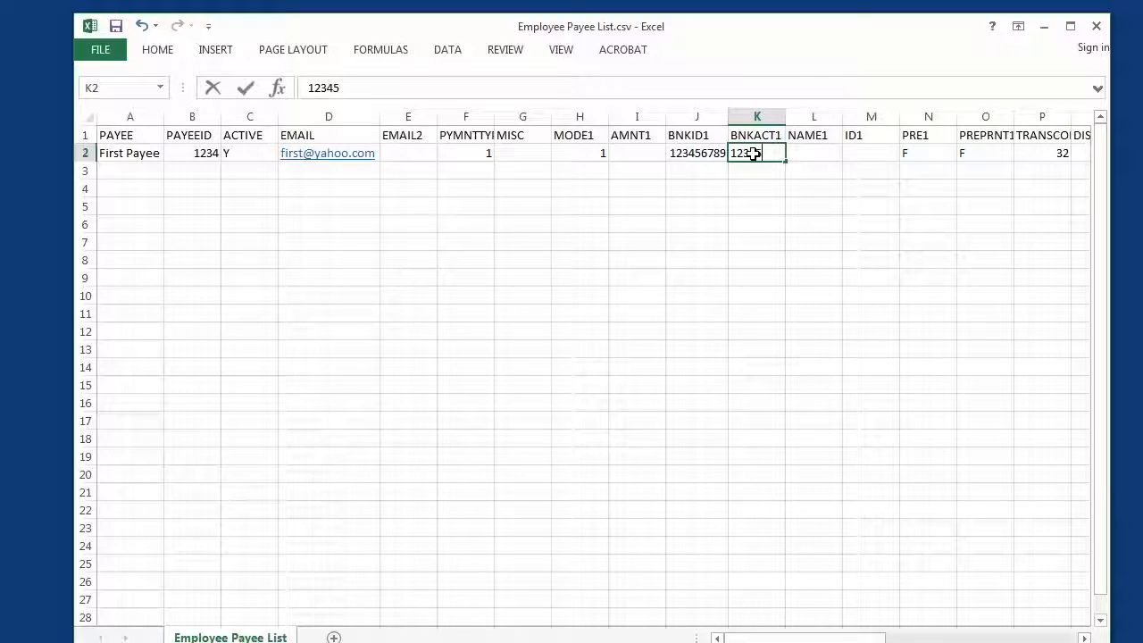
pyautogui.write('6789')
pyautogui.click(758, 117)
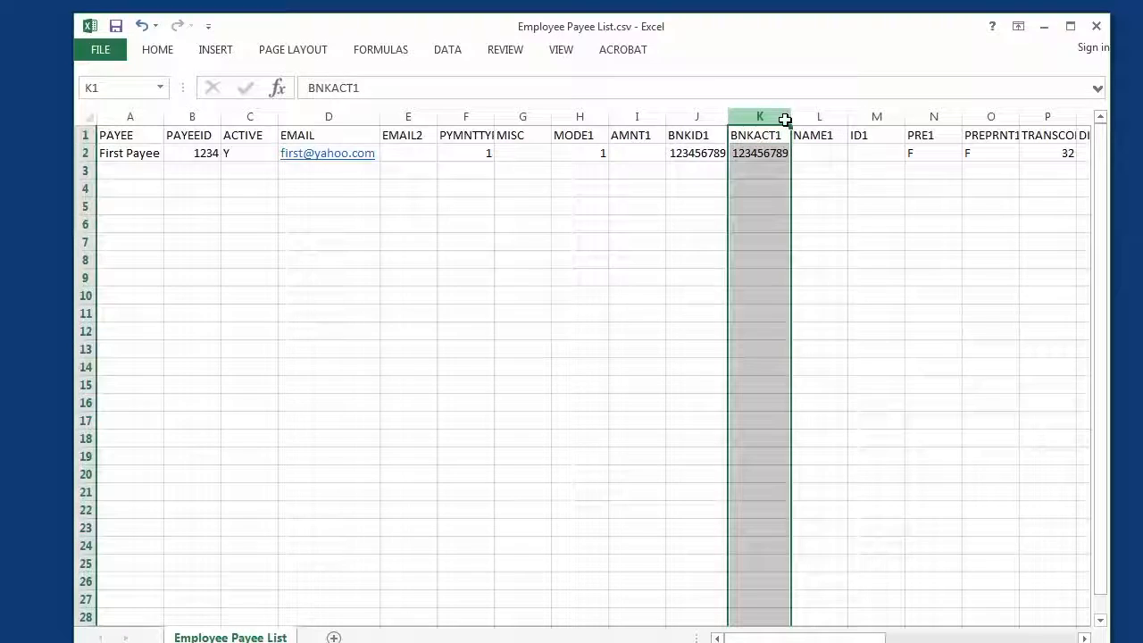
pyautogui.doubleClick(786, 117)
# - Examine the first record's NAME1, ID1, PRE1 and PREPRNT1 cells and the columns that follow, from TRANSCODE1 to the second account's fields
pyautogui.click(815, 154)
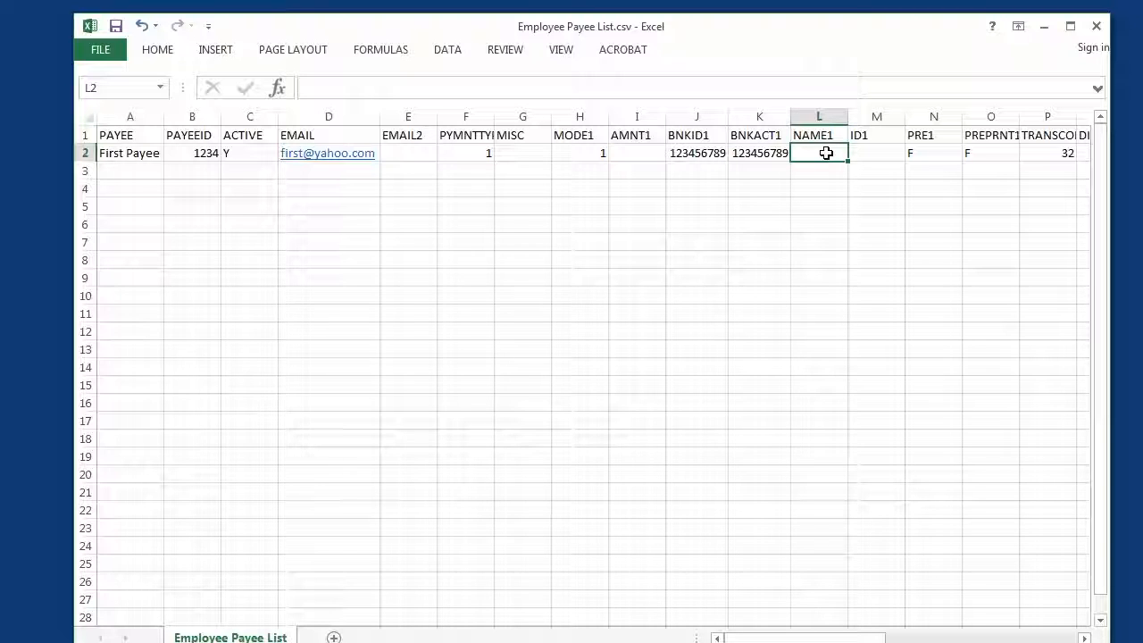
pyautogui.click(888, 153)
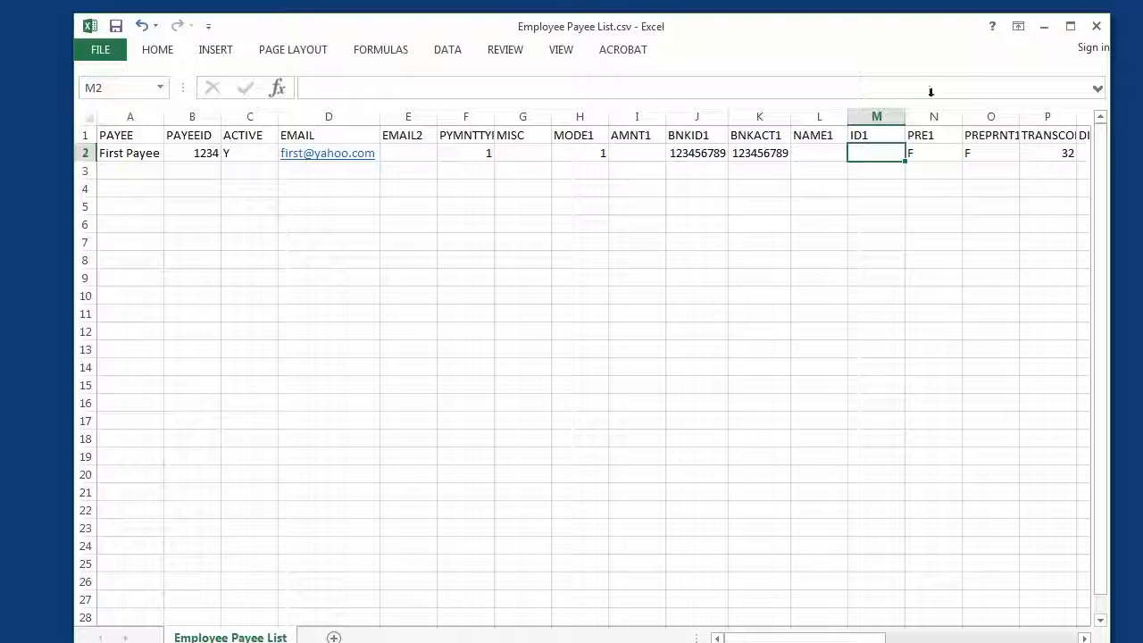
pyautogui.click(938, 154)
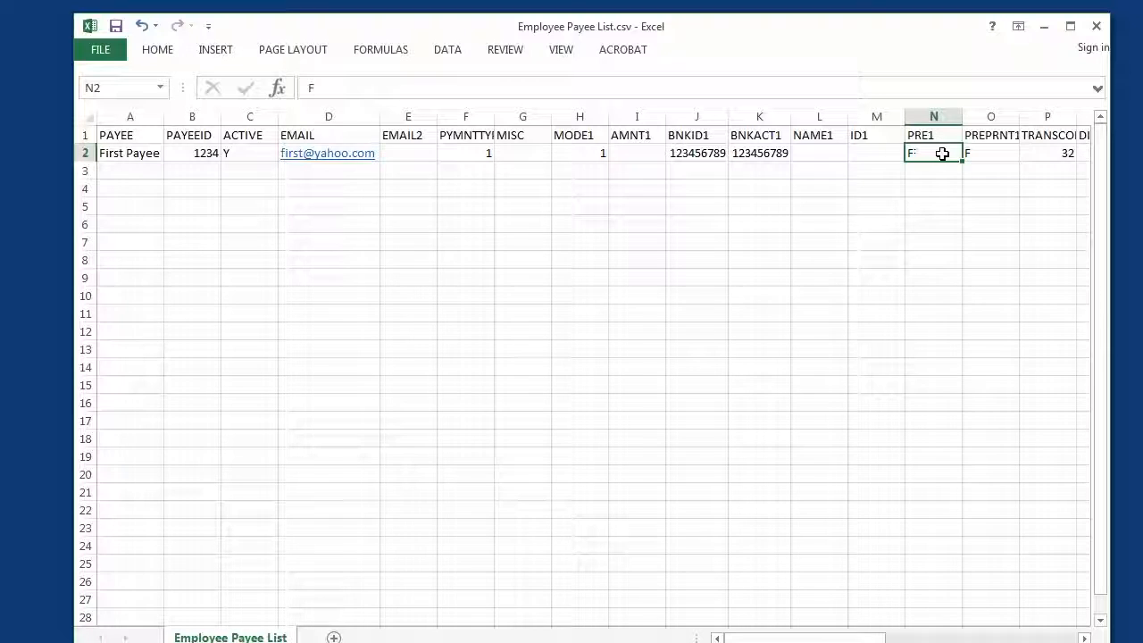
pyautogui.click(999, 153)
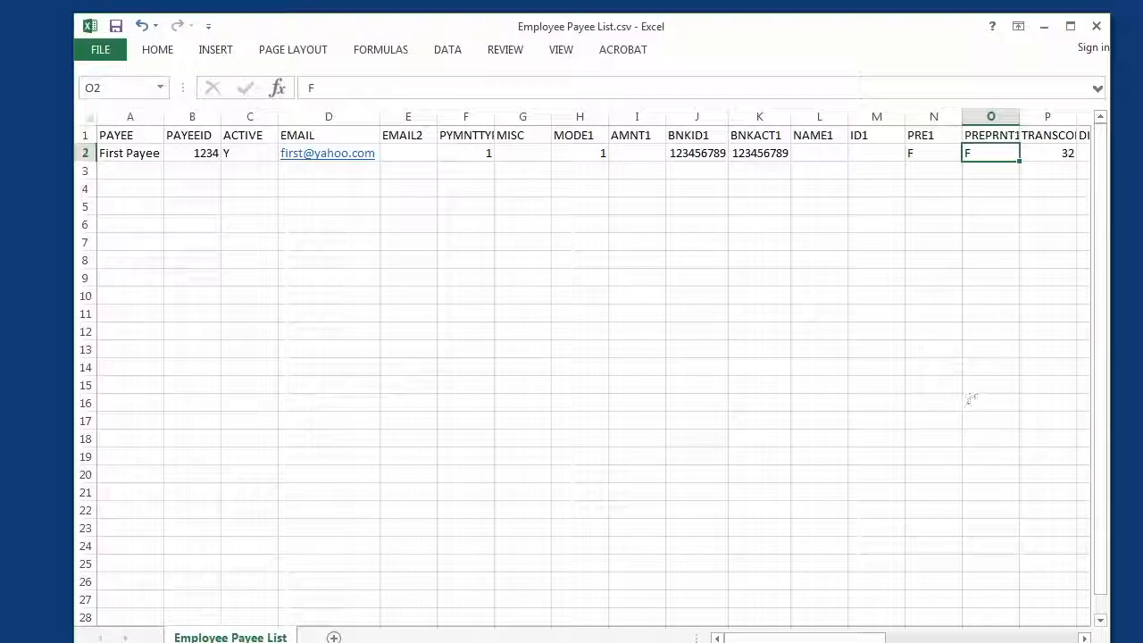
pyautogui.click(1084, 638)
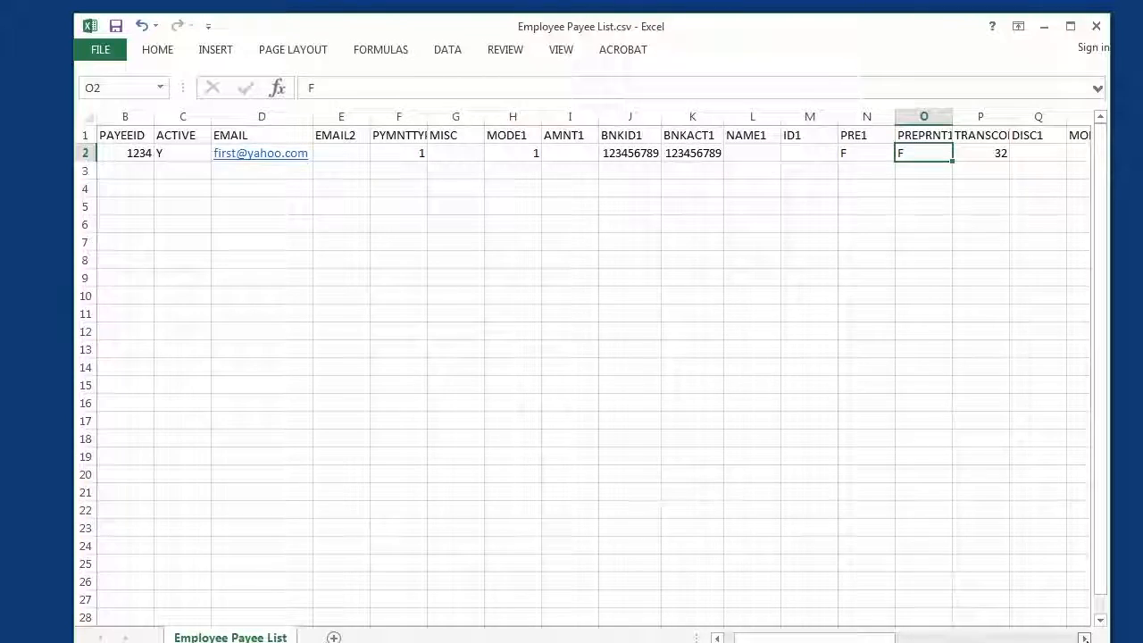
pyautogui.click(1084, 637)
pyautogui.click(1084, 637)
pyautogui.click(1084, 638)
pyautogui.click(1085, 638)
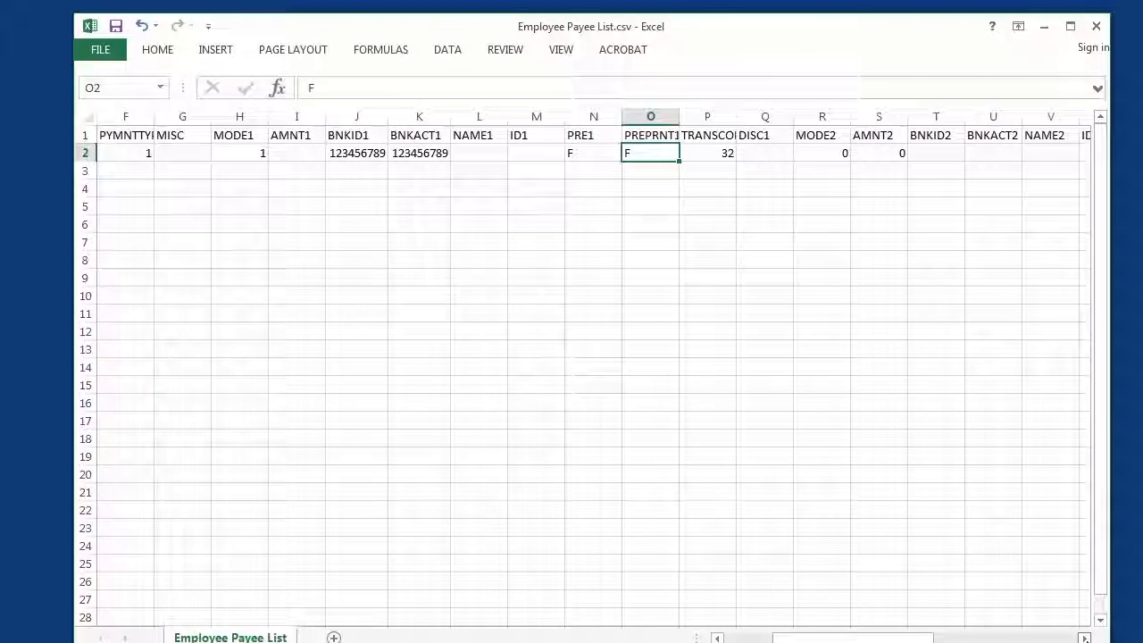
pyautogui.click(1085, 638)
pyautogui.click(1085, 638)
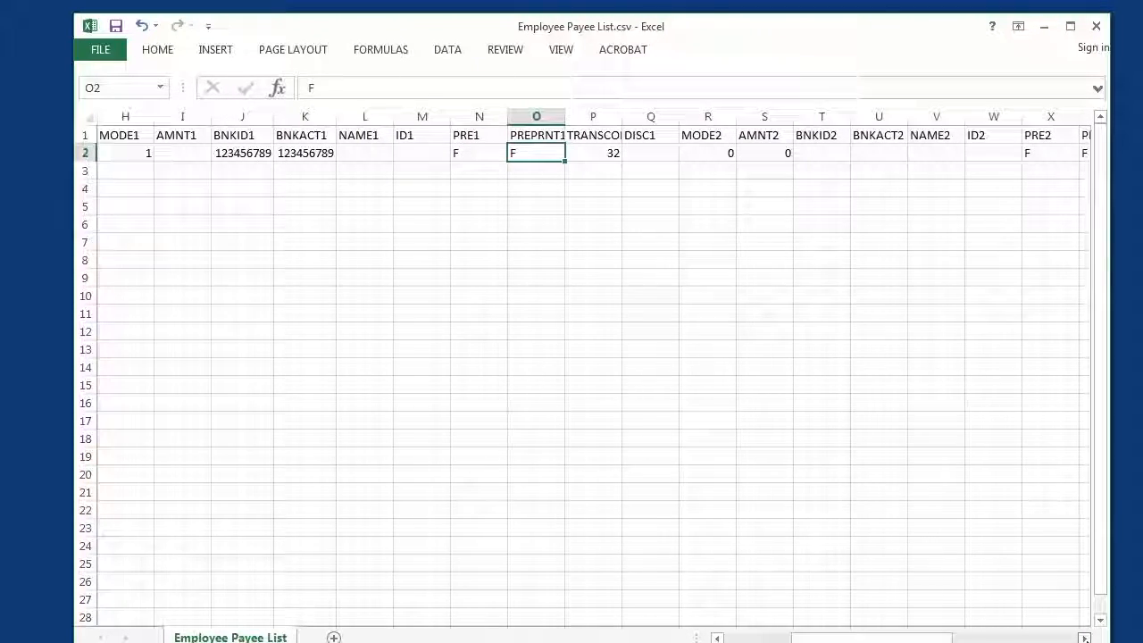
pyautogui.click(1084, 638)
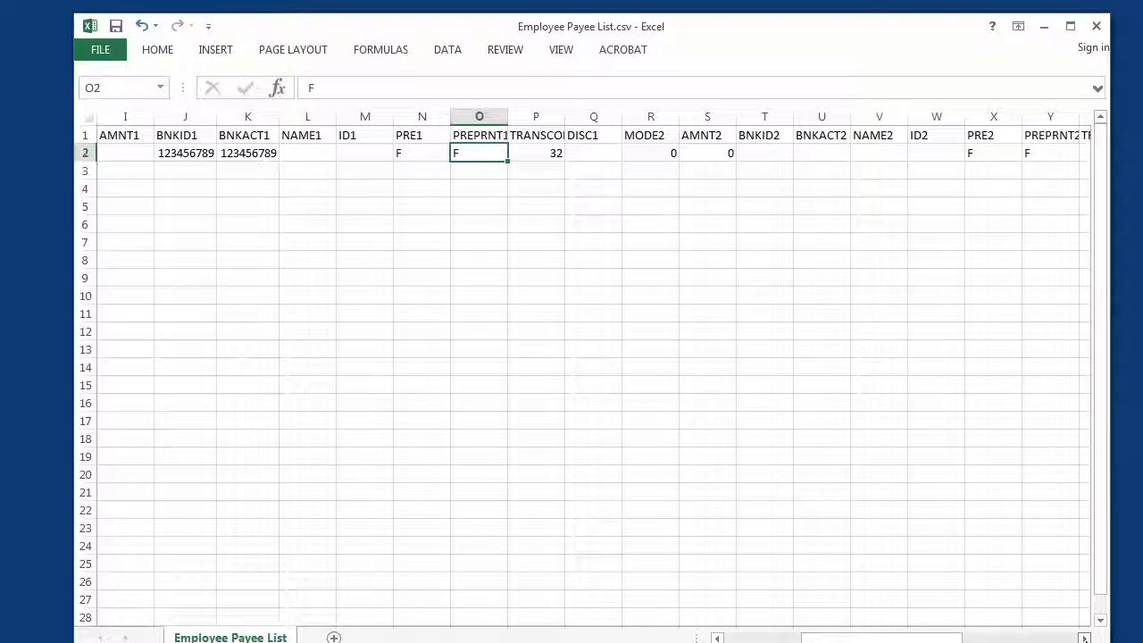
# - Fit the TRANSCODE1 and AMNT2 columns to the width of their contents
pyautogui.doubleClick(564, 117)
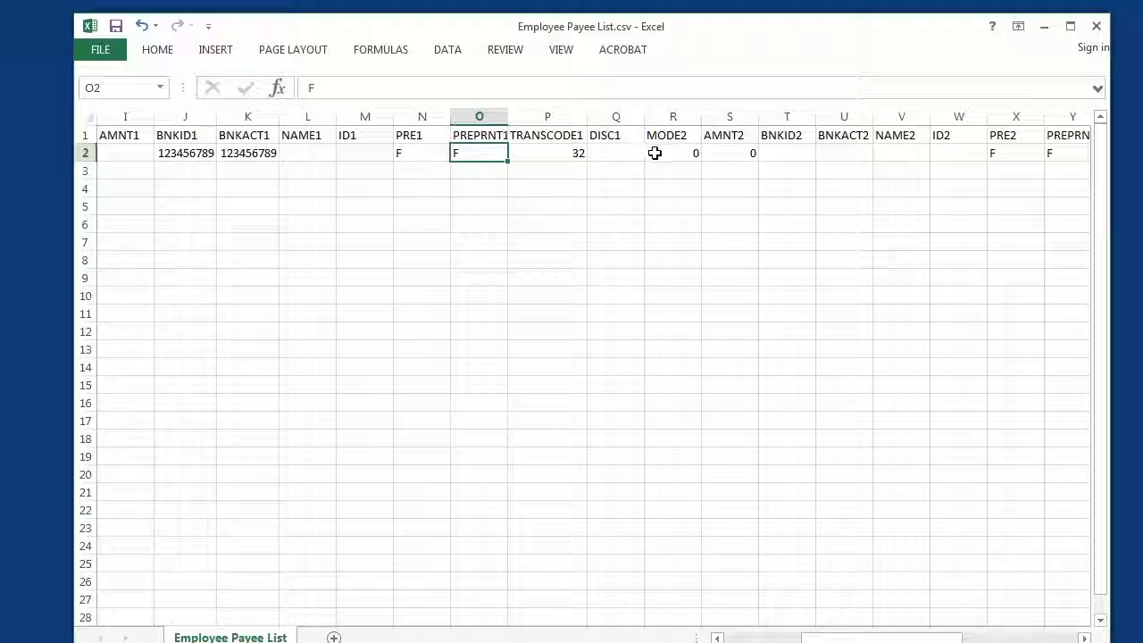
pyautogui.doubleClick(758, 117)
pyautogui.click(759, 117)
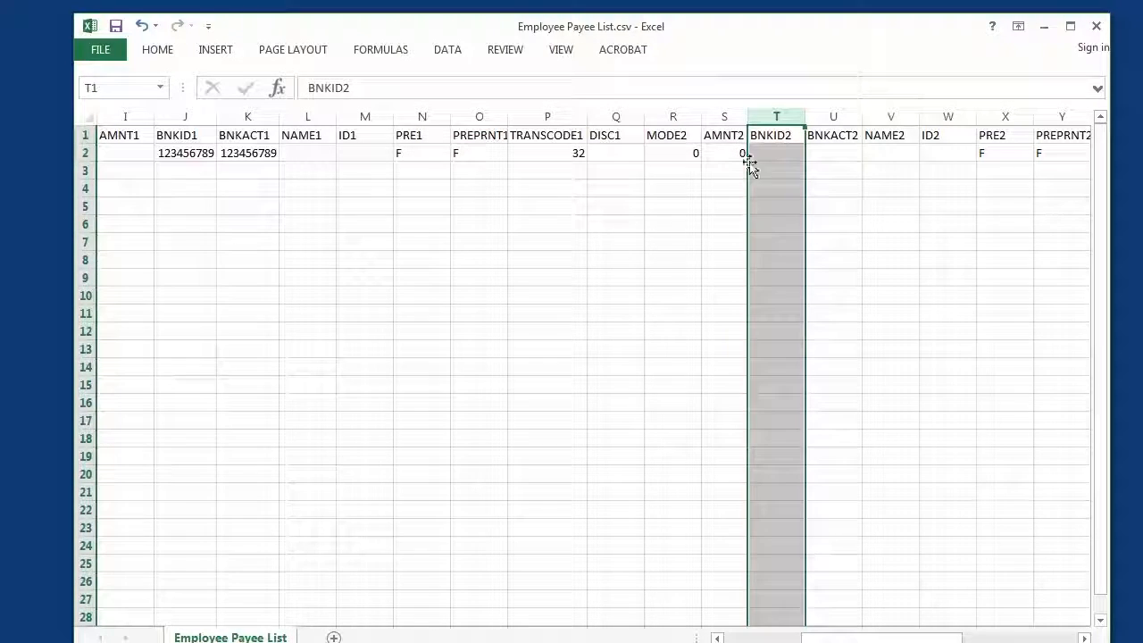
pyautogui.moveTo(1100, 561); pyautogui.dragTo(1104, 427)
# - Save the changes to Employee Payee List.csv
pyautogui.click(107, 50)
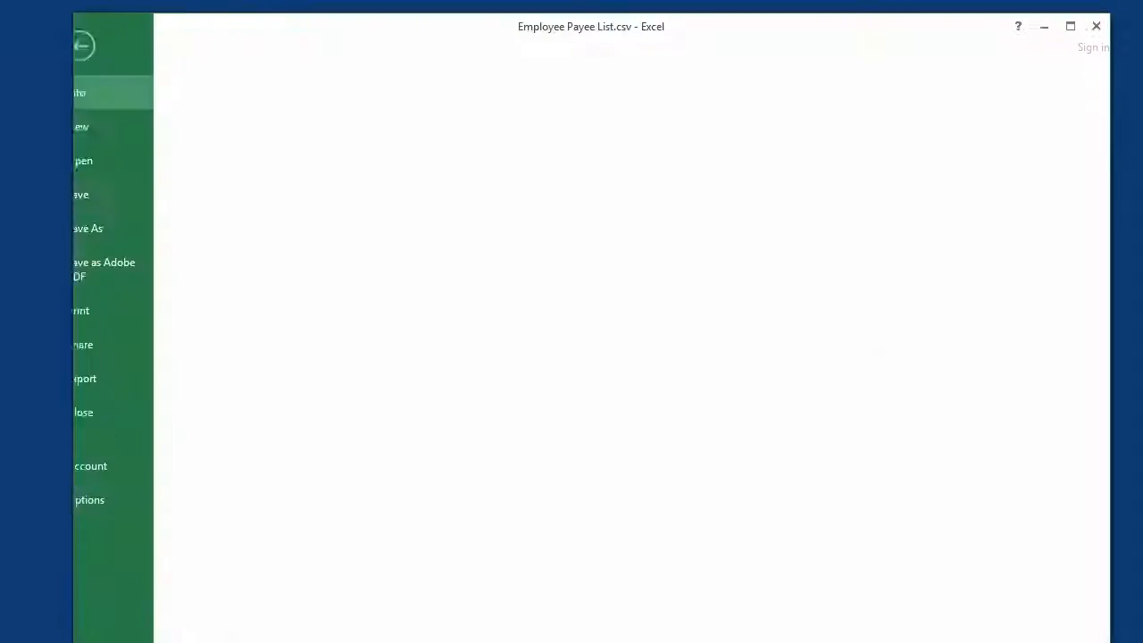
pyautogui.click(109, 196)
pyautogui.click(544, 427)
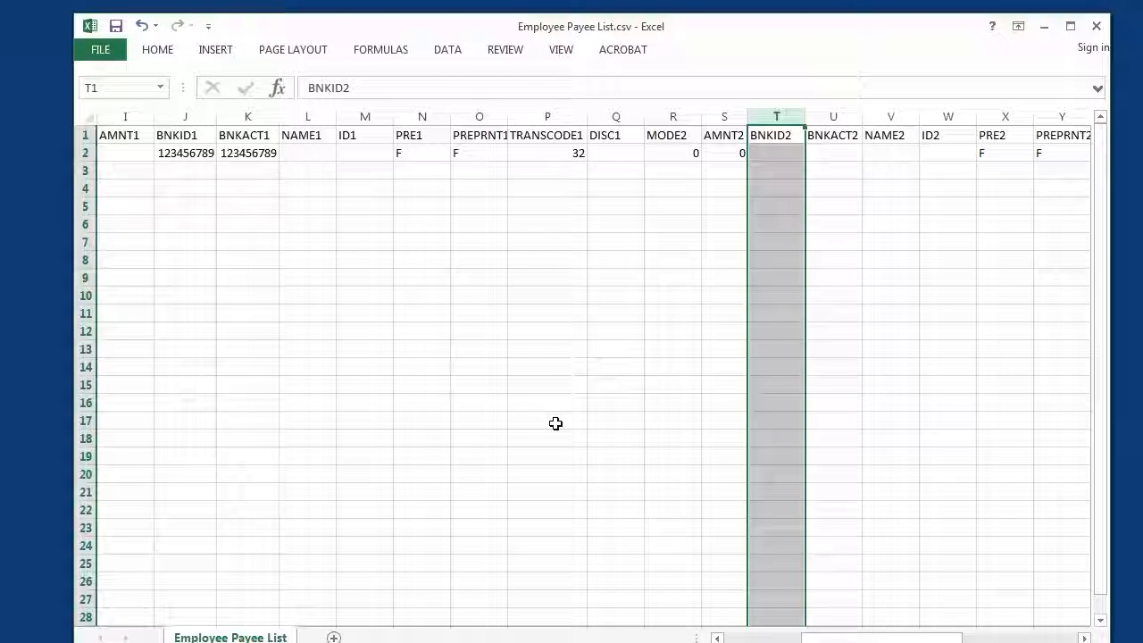
# - Close the workbook, saving over the existing Employee Payee List.csv in comma-delimited format, and close the Payee List Selection window in PrintBoss
pyautogui.click(1097, 33)
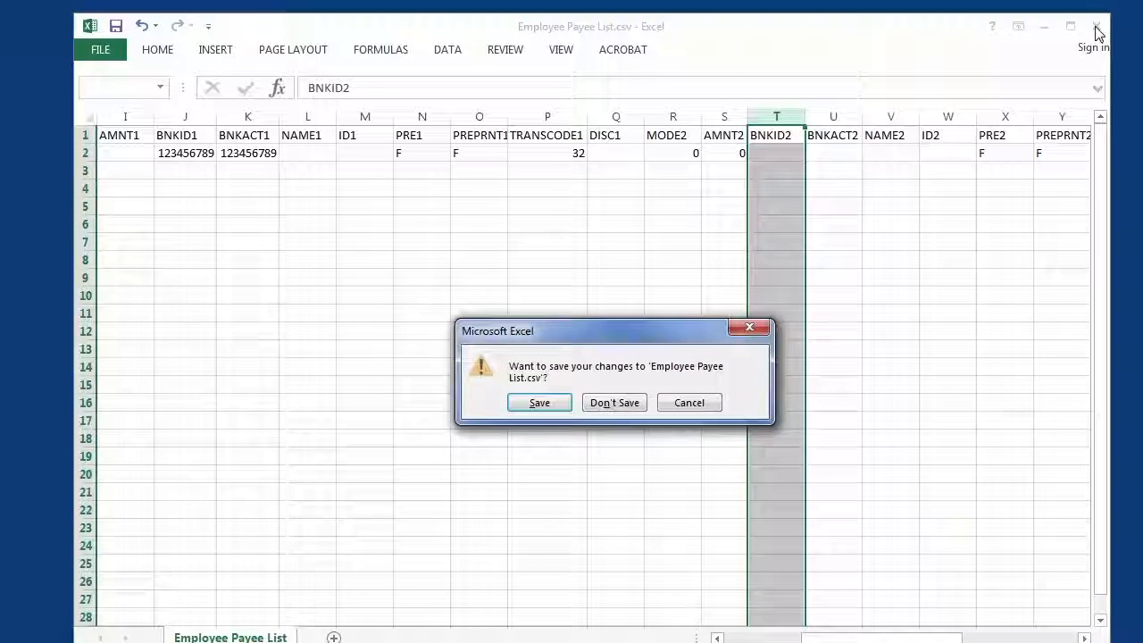
pyautogui.click(536, 403)
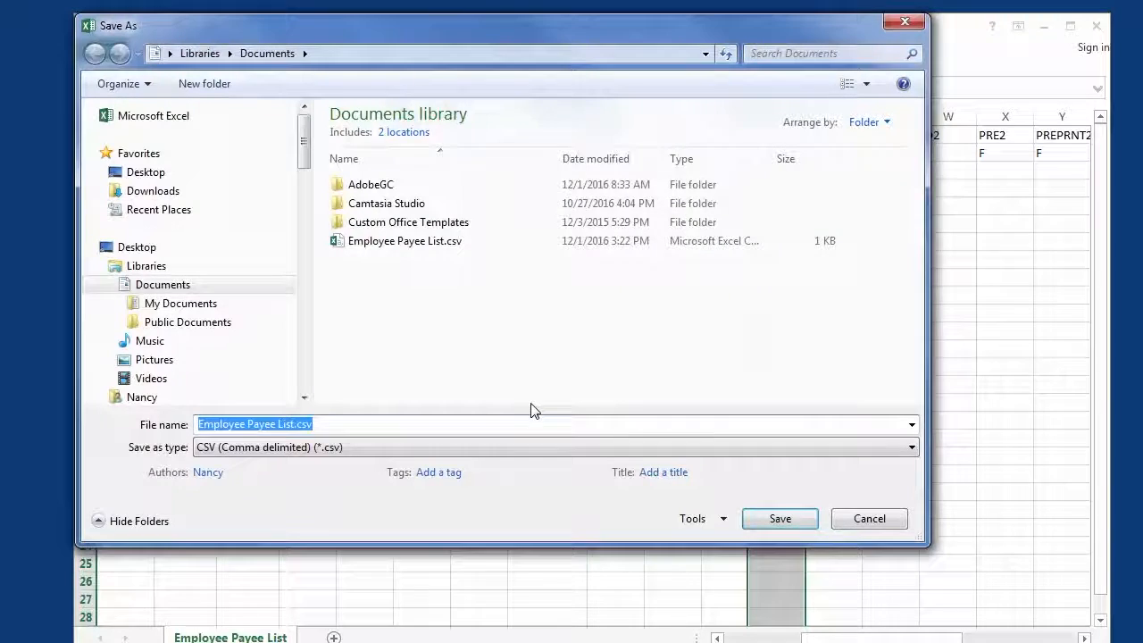
pyautogui.click(767, 518)
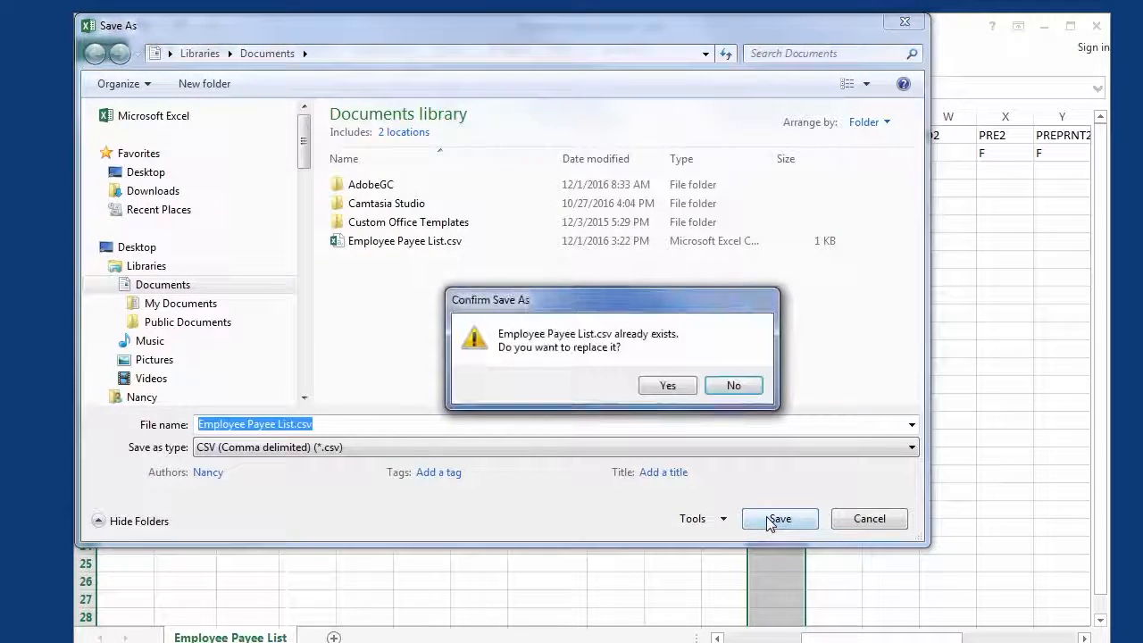
pyautogui.click(676, 389)
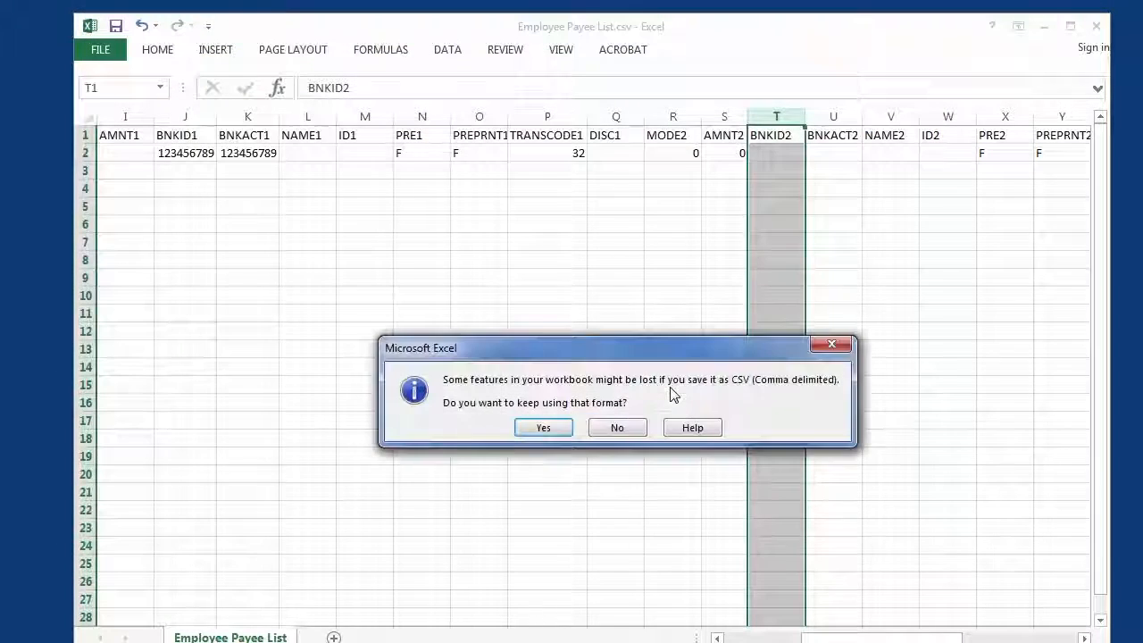
pyautogui.click(551, 428)
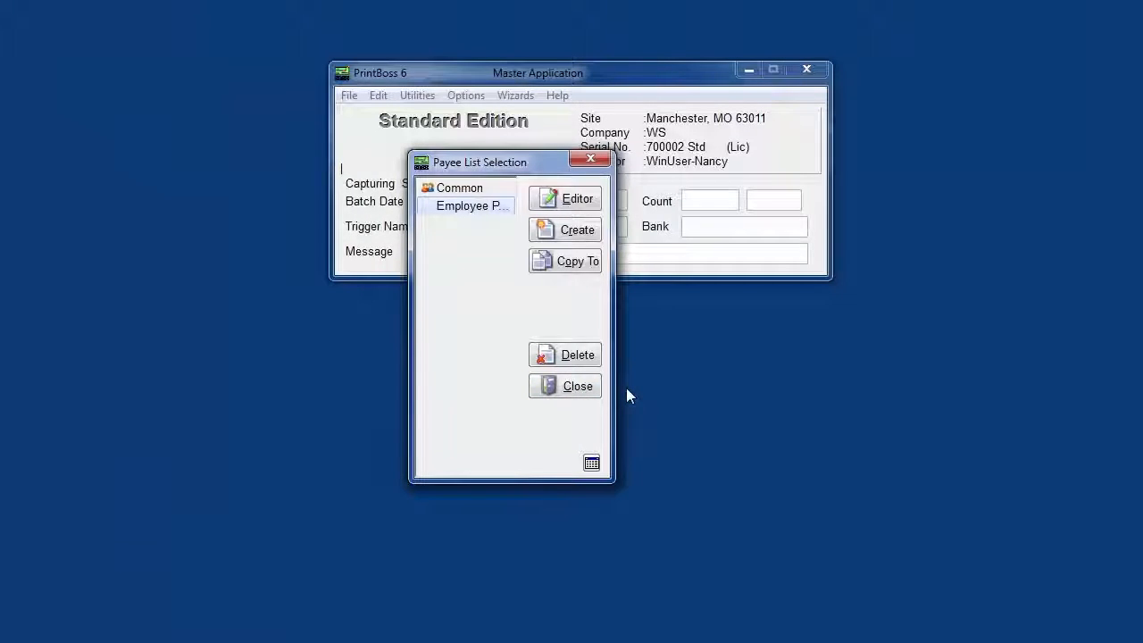
pyautogui.click(573, 389)
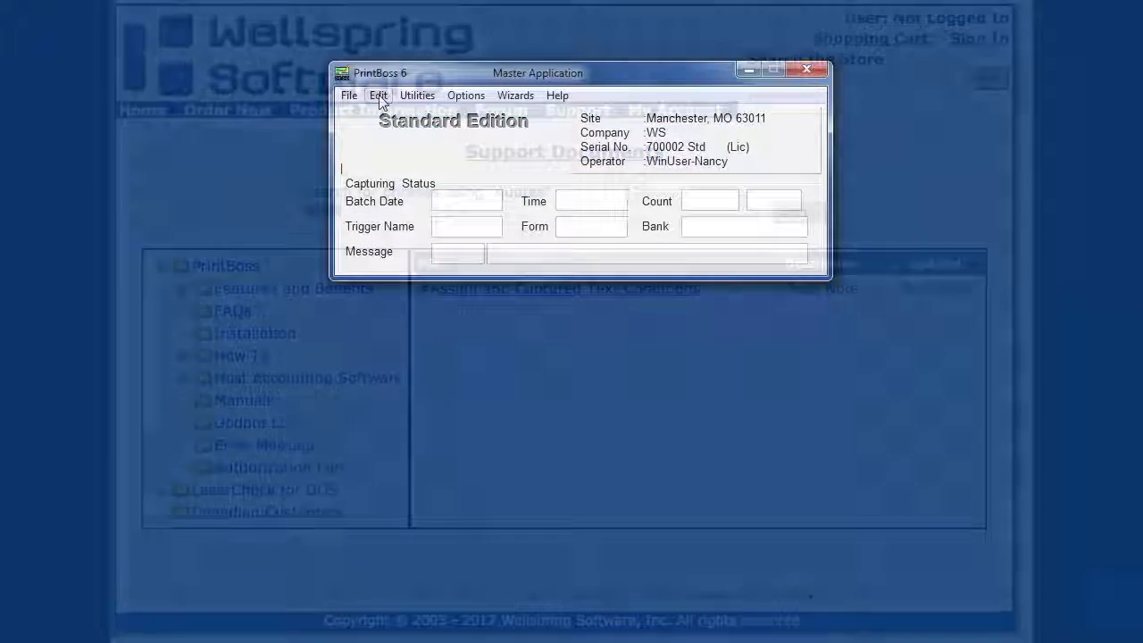
# - Open the BOA:Northwest Foods, Inc. bank record from the bank list and show its ACH definition
pyautogui.click(379, 96)
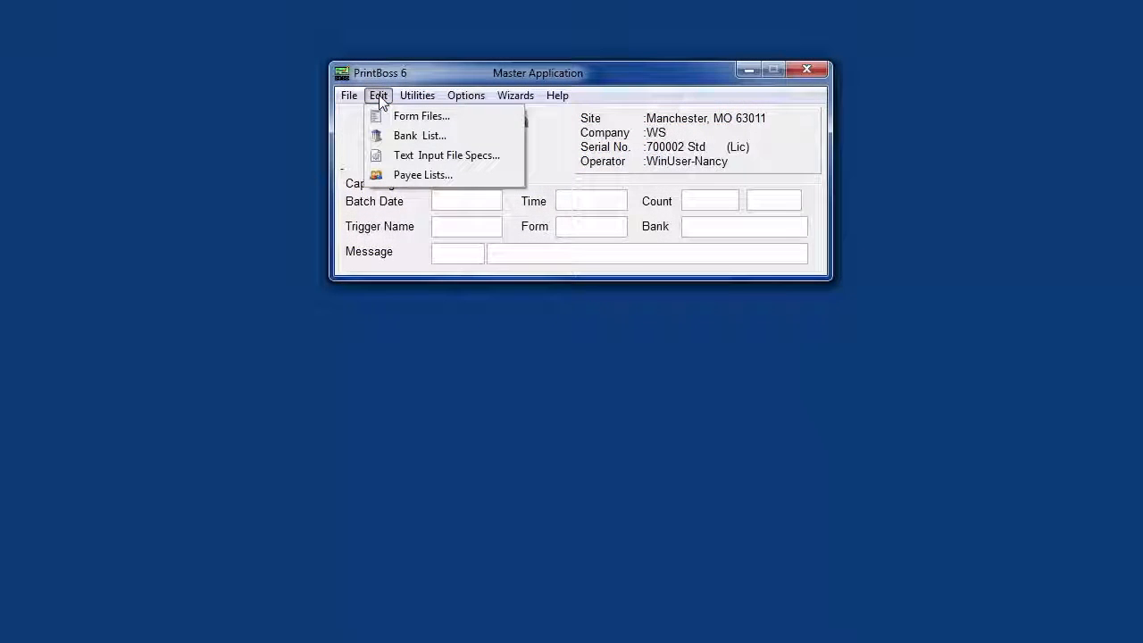
pyautogui.click(406, 136)
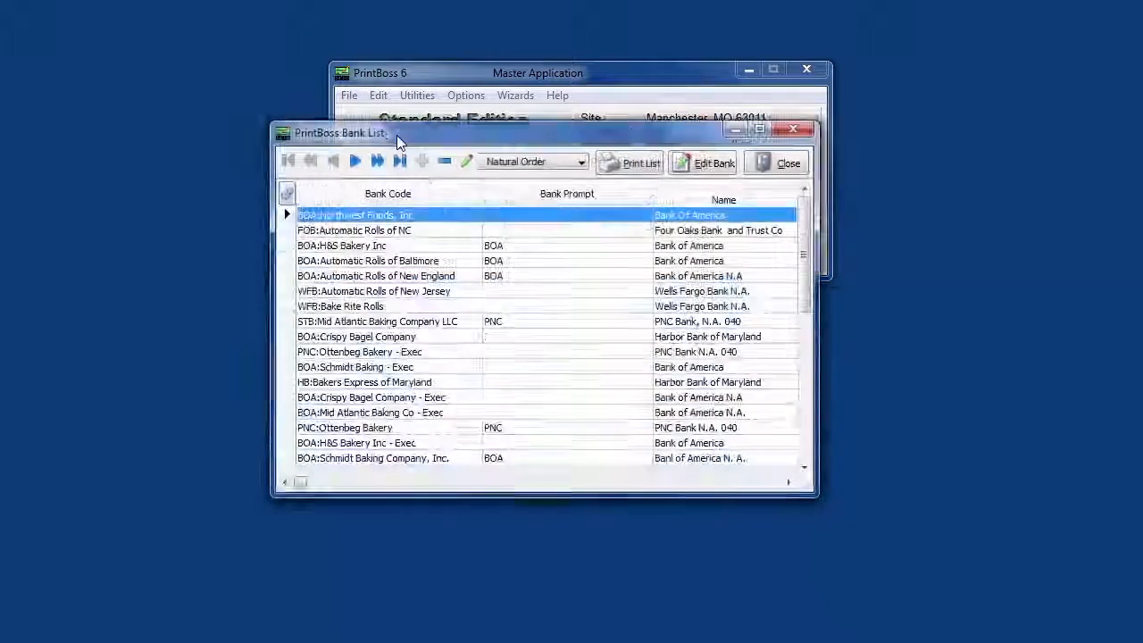
pyautogui.click(718, 166)
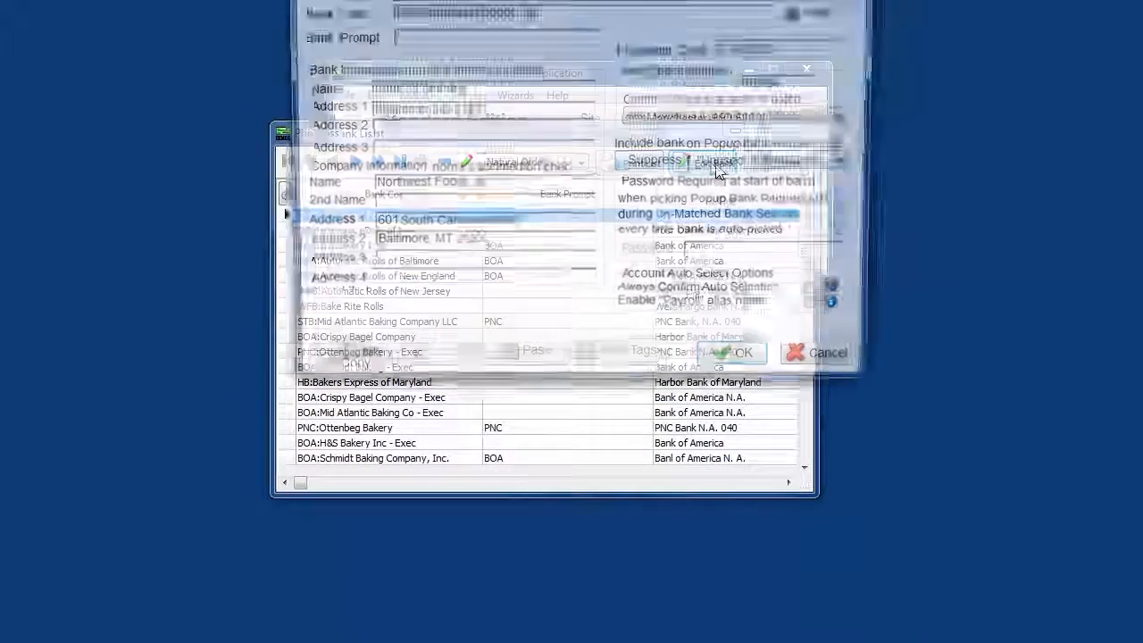
pyautogui.click(741, 2)
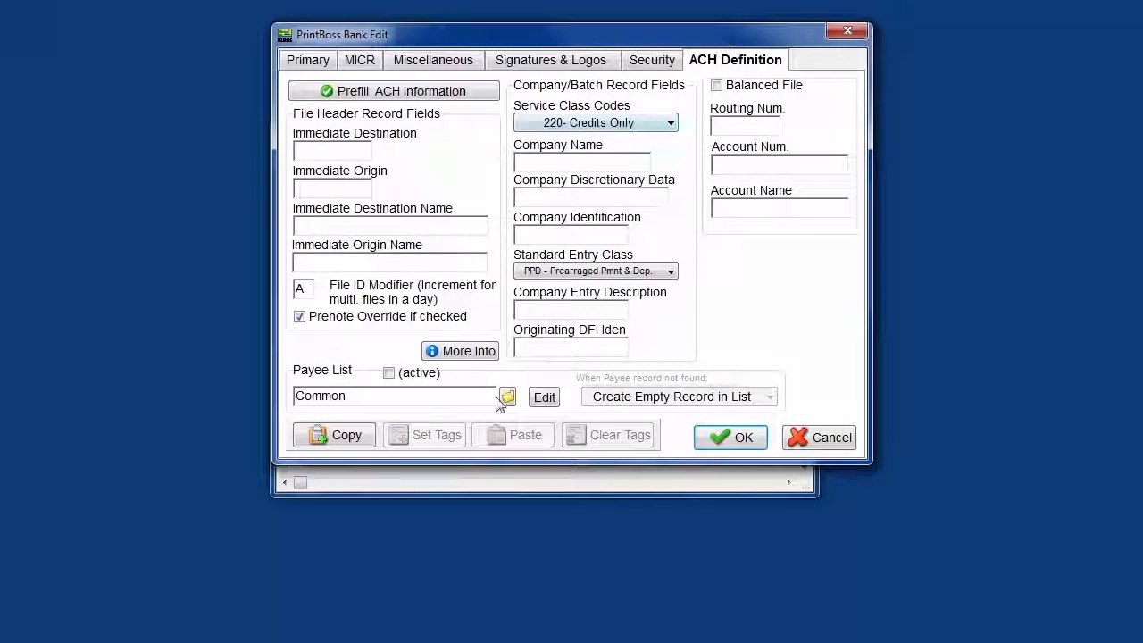
# - Choose Common.Pay as the bank's payee list and open that list for editing
pyautogui.click(506, 397)
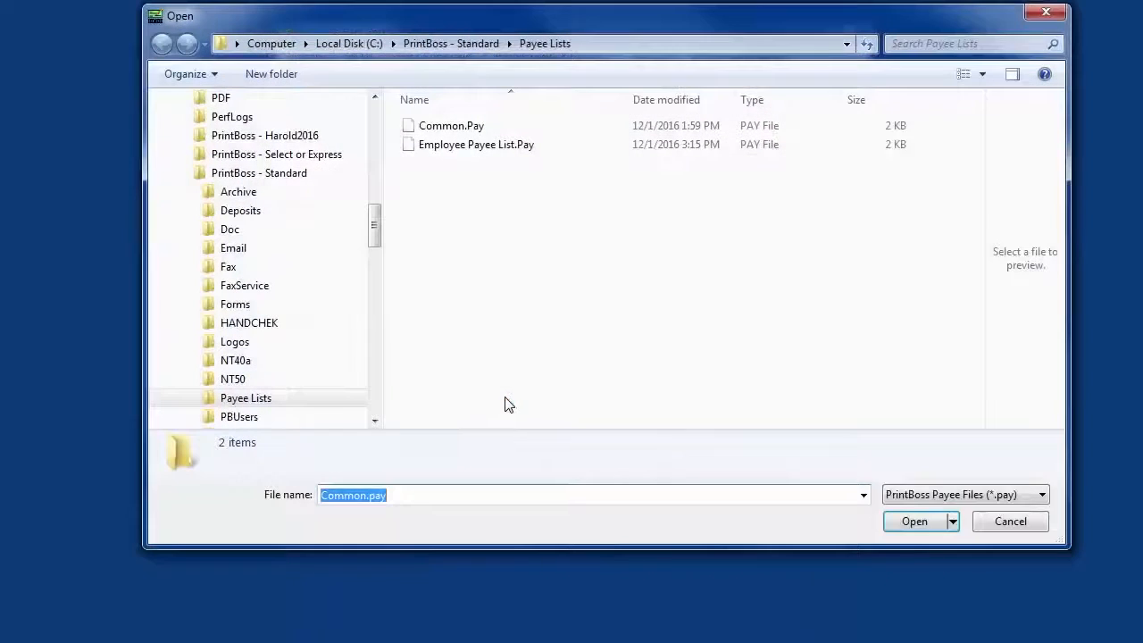
pyautogui.doubleClick(412, 126)
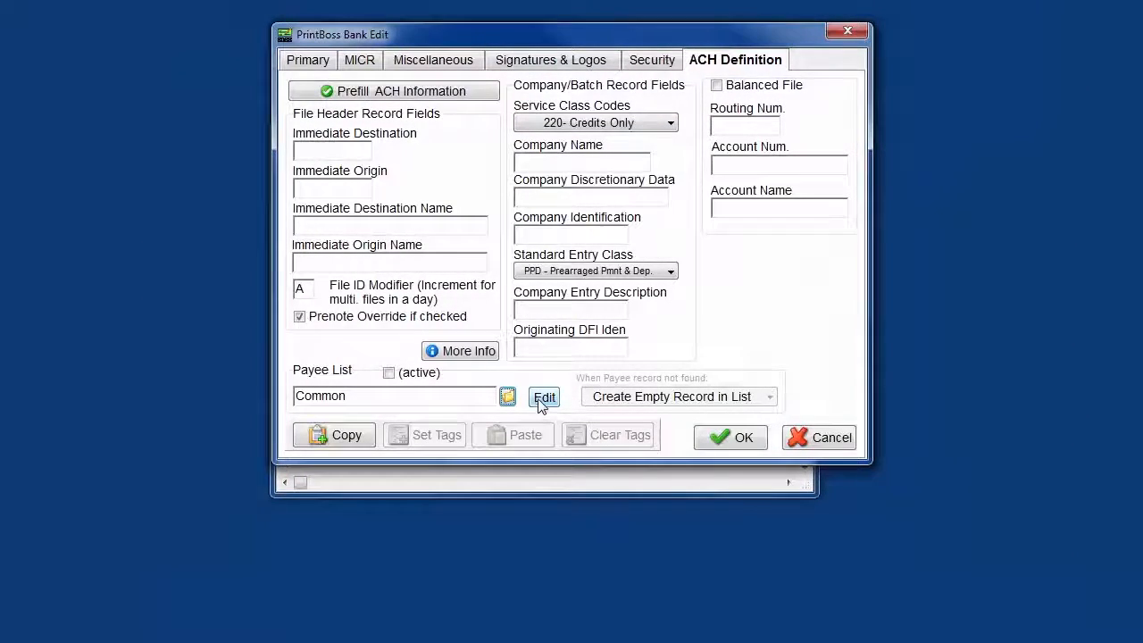
pyautogui.click(544, 398)
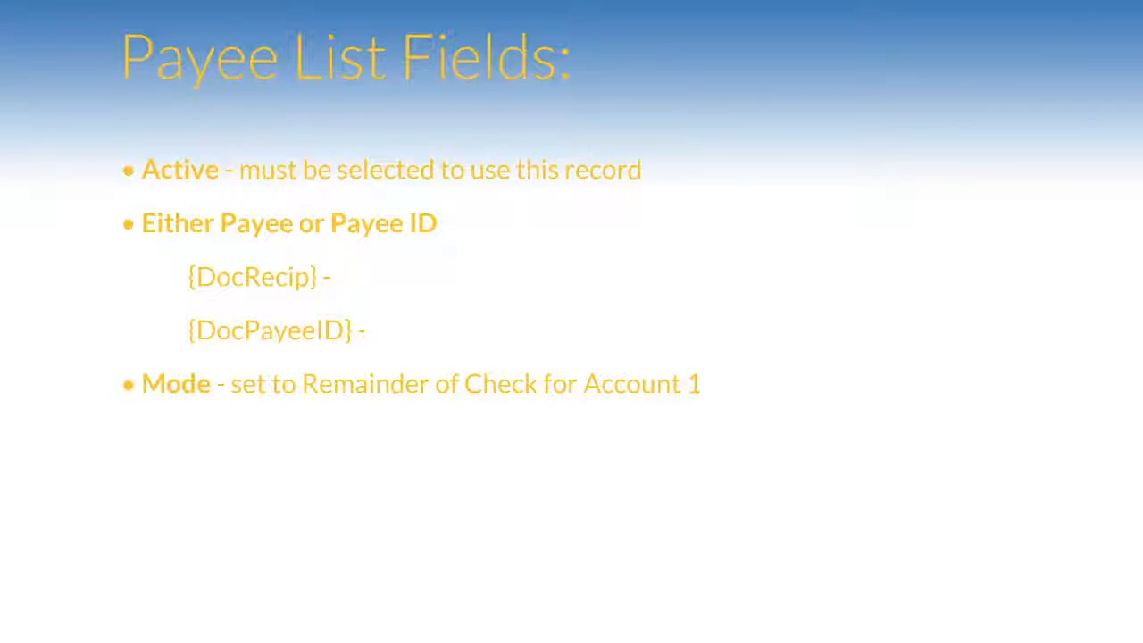